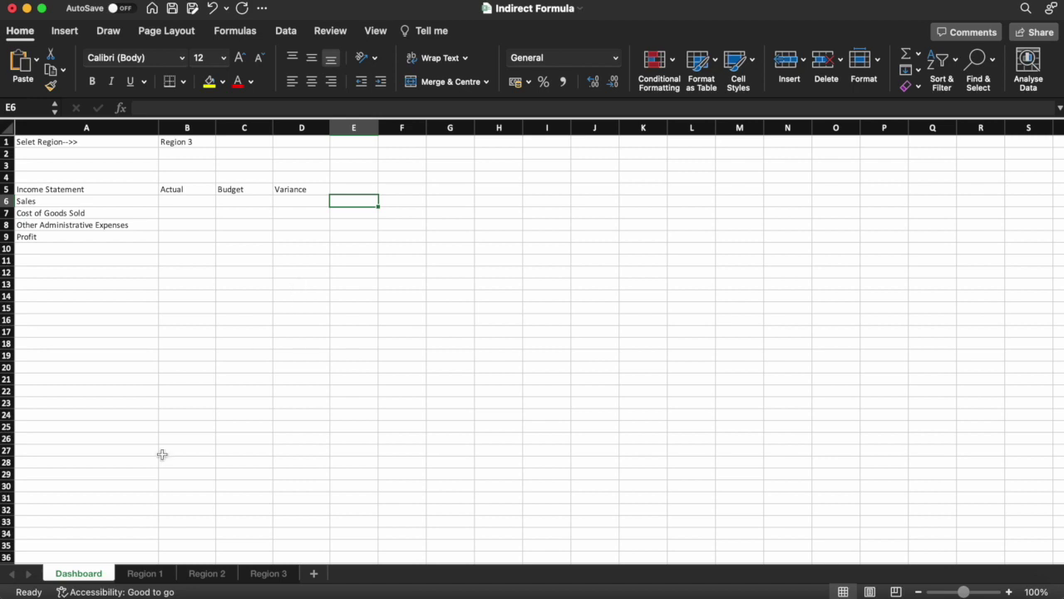
Step: Review the income statement data on the Region 1, Region 2 and Region 3 sheets, and return to the Dashboard sheet
left_click(155, 578)
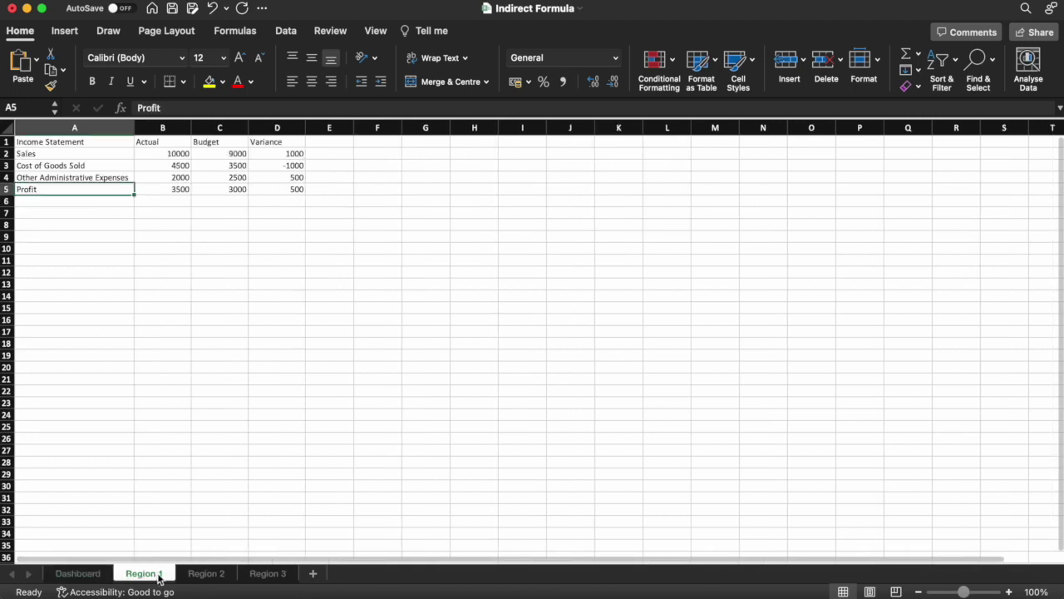
left_click(198, 578)
left_click(268, 574)
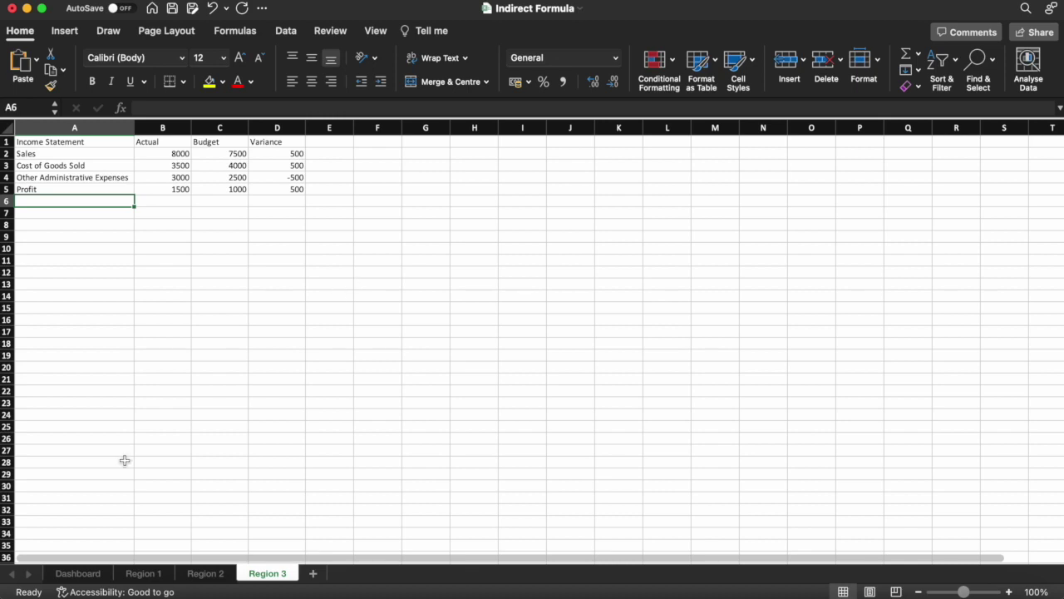
left_click(79, 573)
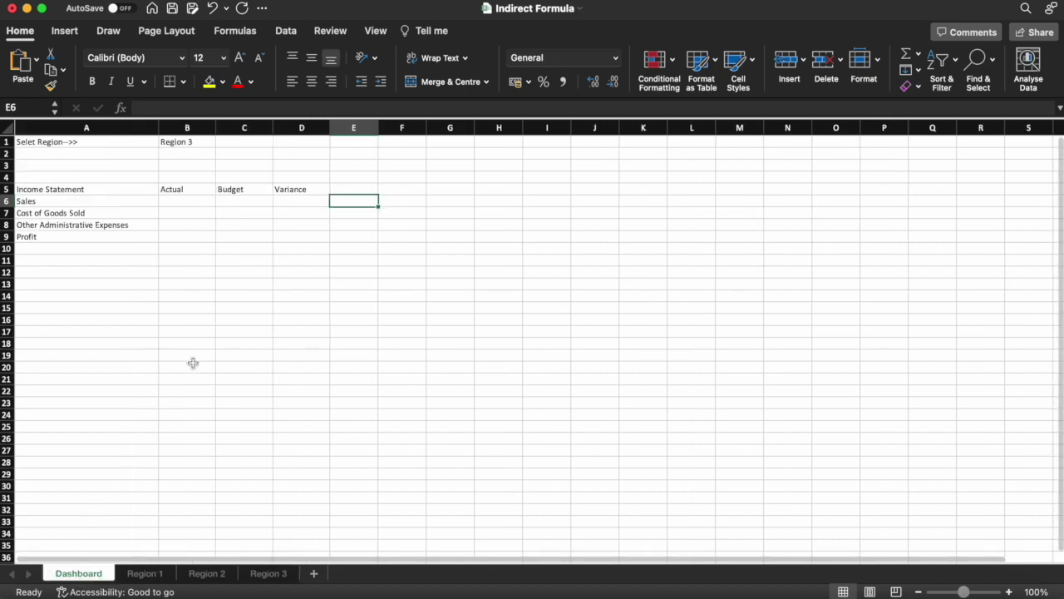
Step: Choose Region 1 as the selected region in cell B1 of the Dashboard sheet
left_click(195, 140)
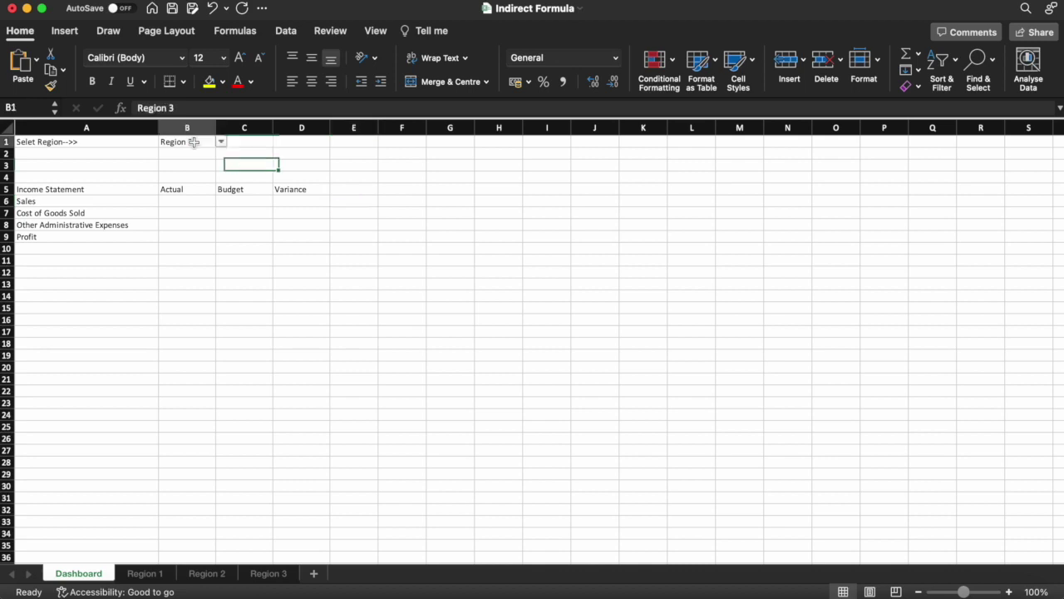
left_click(222, 143)
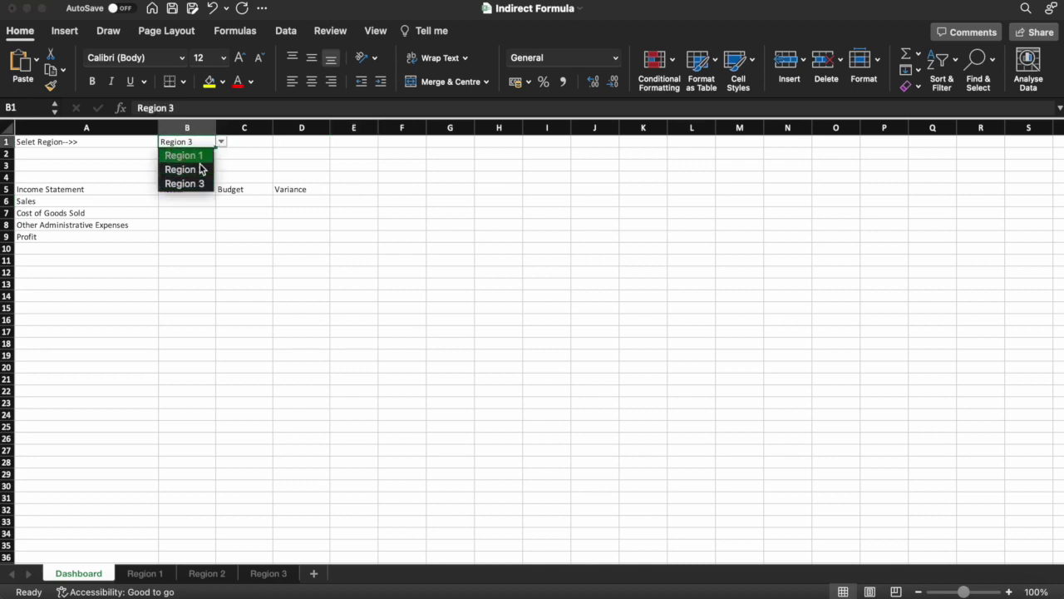
left_click(198, 157)
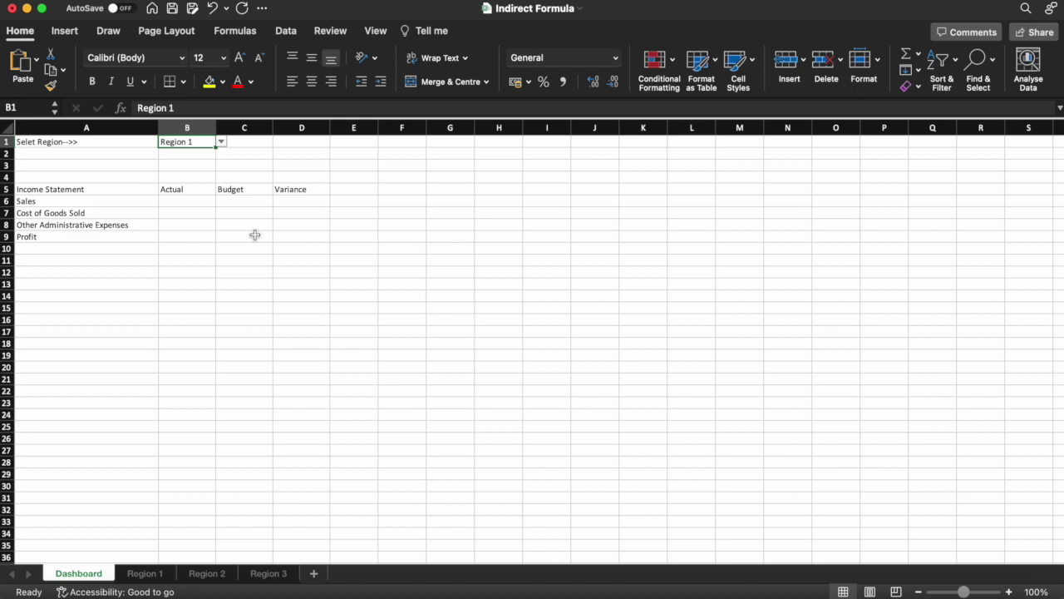
Step: Start an IF formula in B6, the Sales Actual cell, testing whether B1 equals "Region 1"
left_click(202, 204)
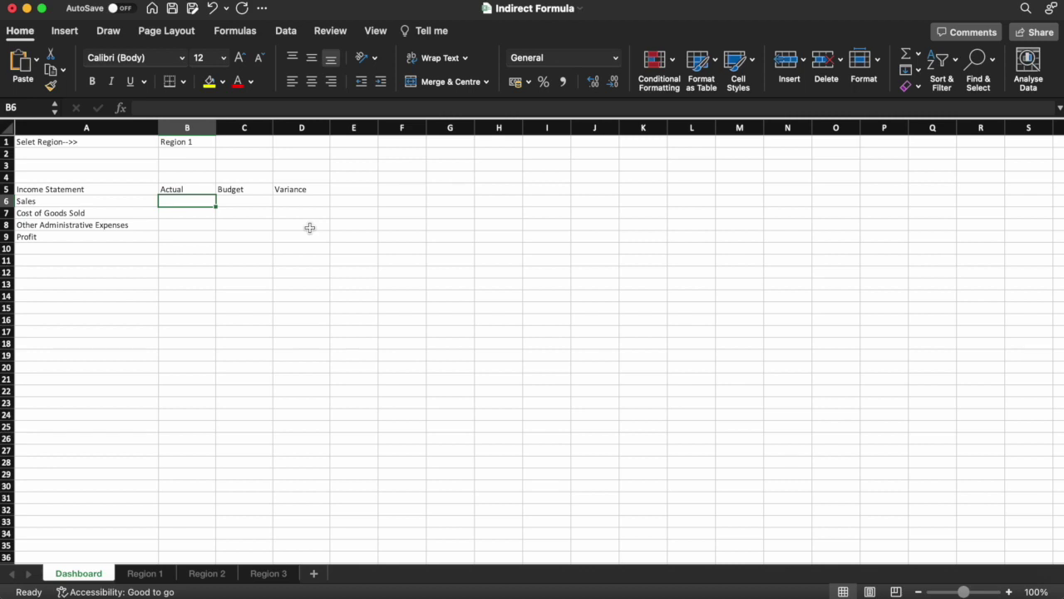
type("=if(")
left_click(207, 141)
type("=\"")
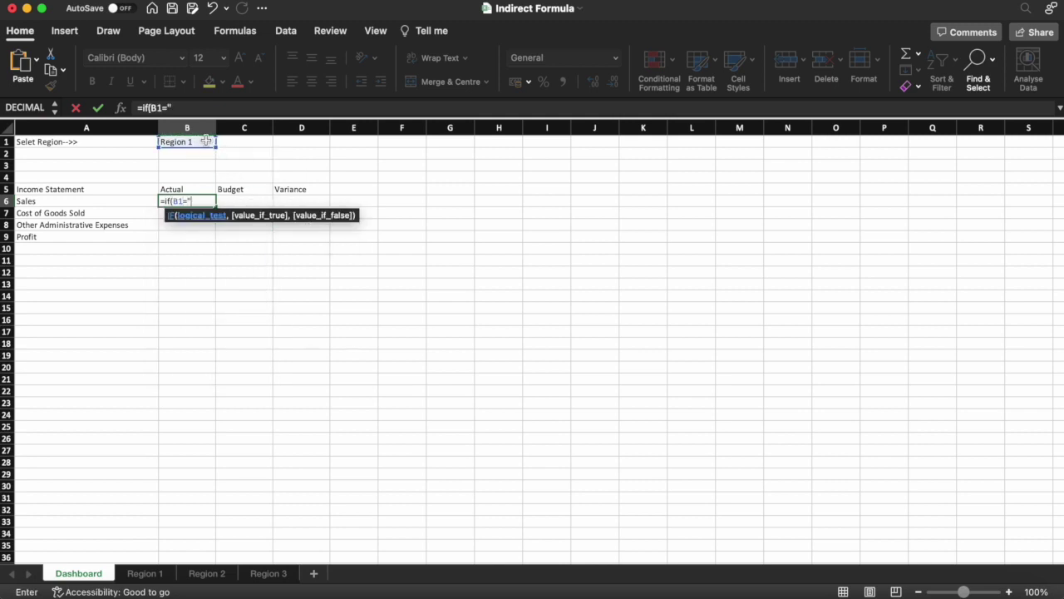
type("Region 1\",")
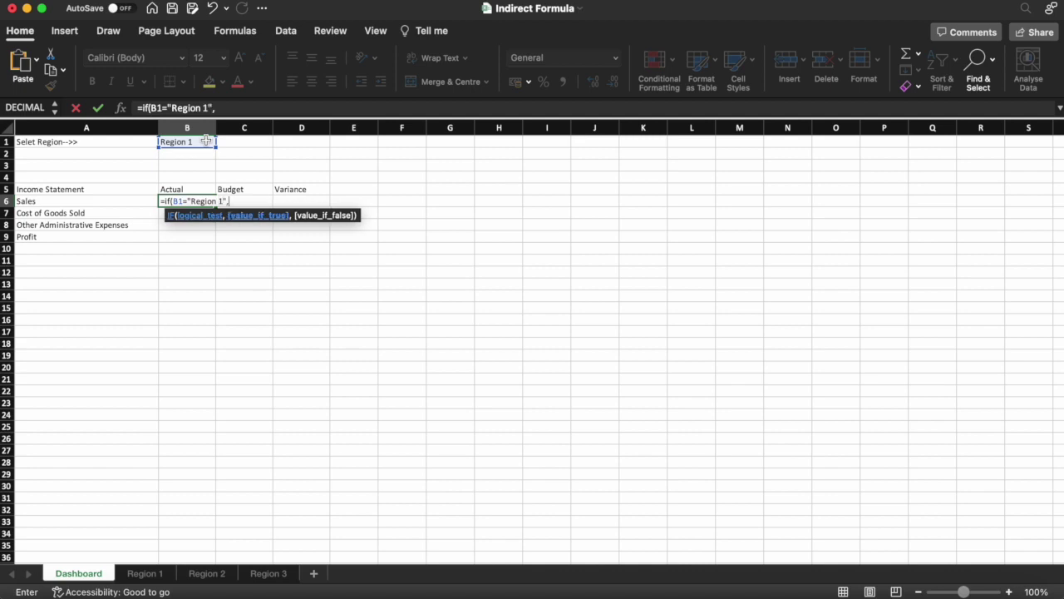
Step: Add a VLOOKUP as the value if true, looking up A6 in columns A:D of Region 1 with column index 2 and match 0
type("vlooku")
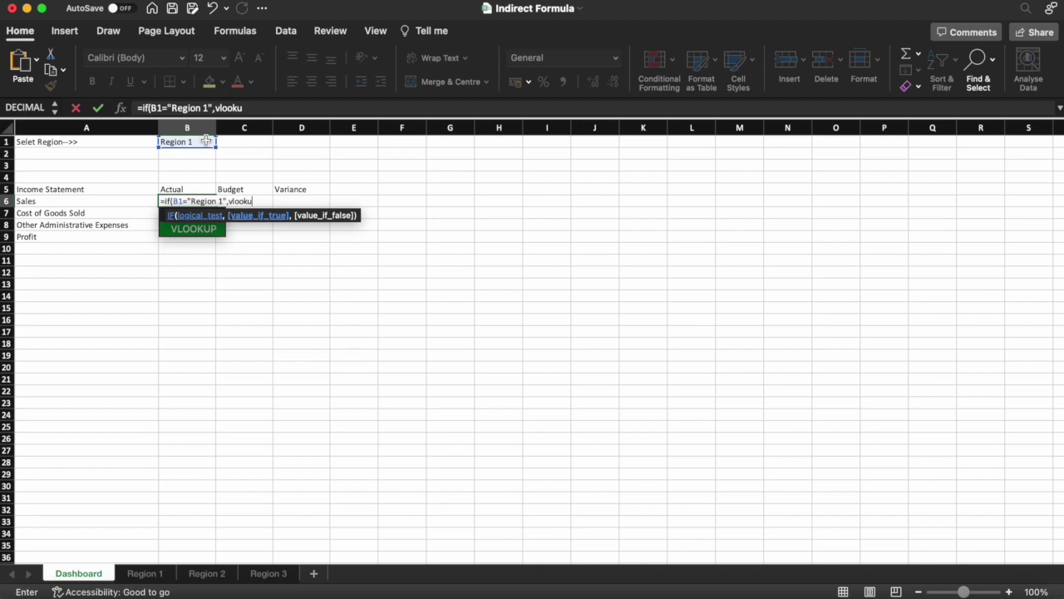
key("Tab")
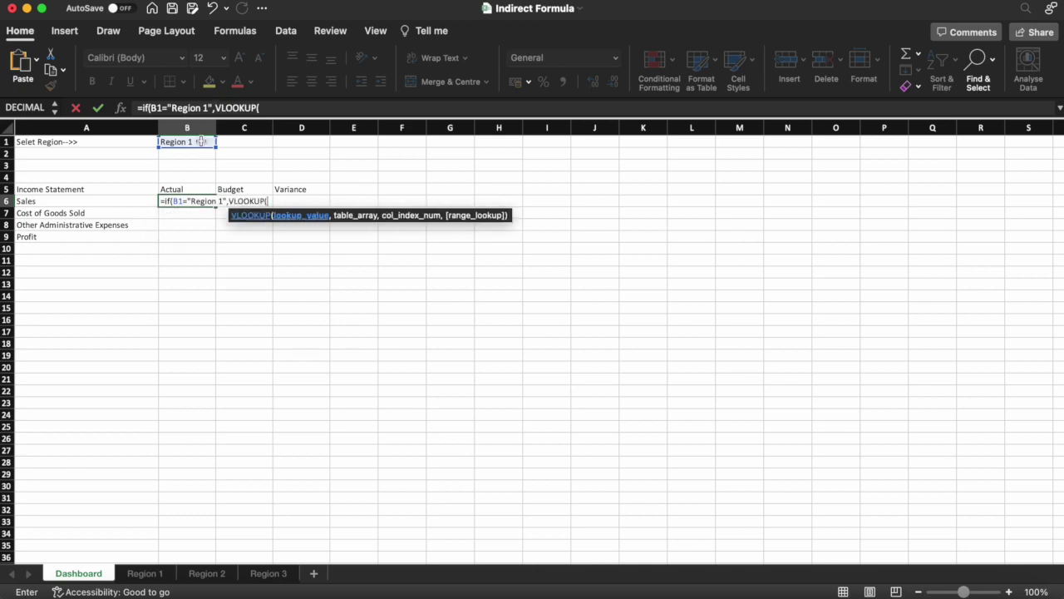
left_click(75, 205)
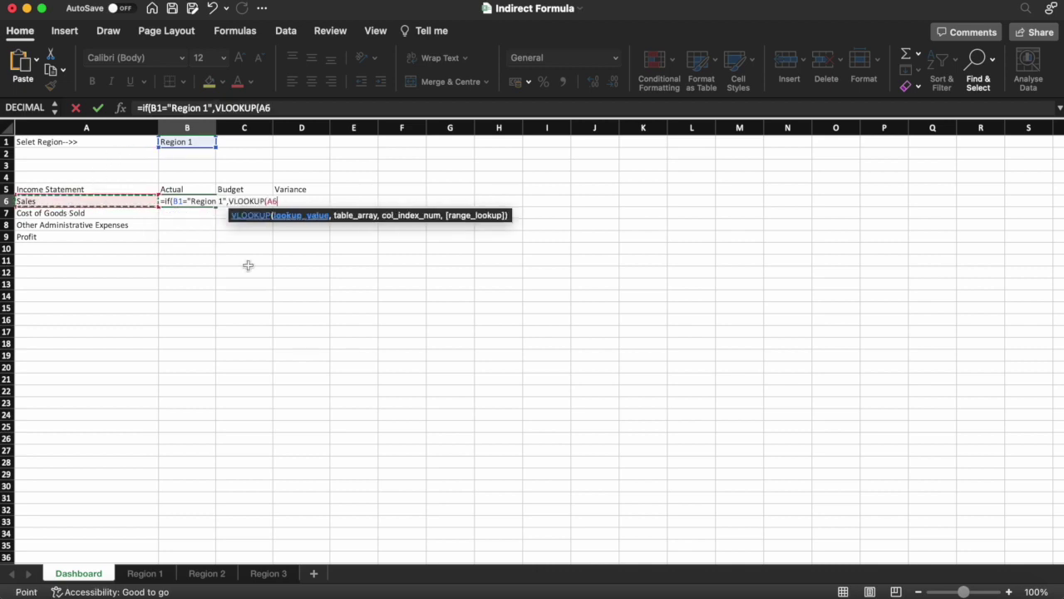
type(",")
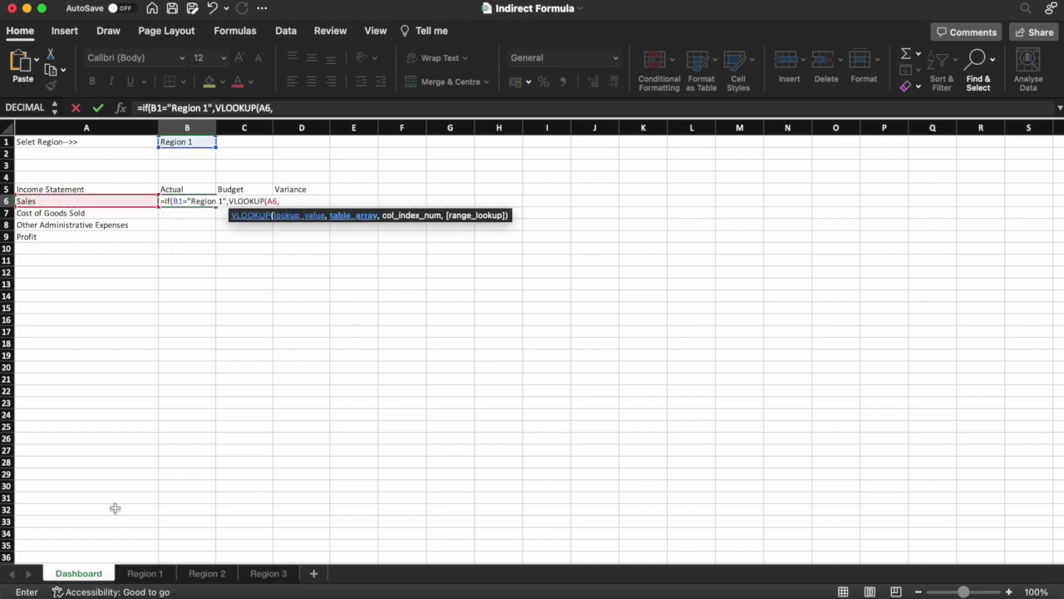
left_click(134, 574)
left_click(105, 126)
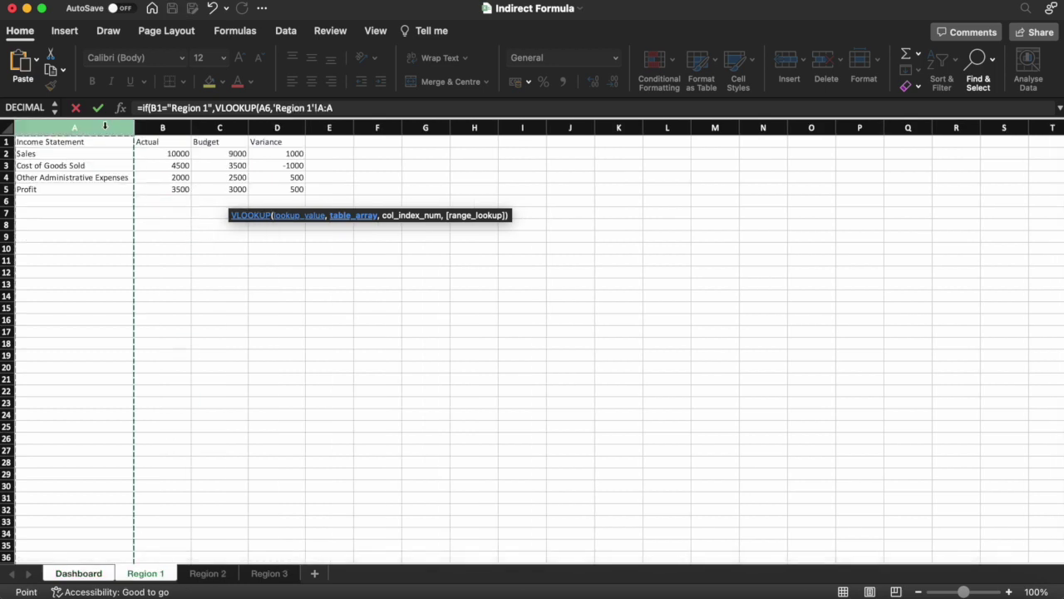
key("shift+Right")
key("shift+Right")
key("shift+Right")
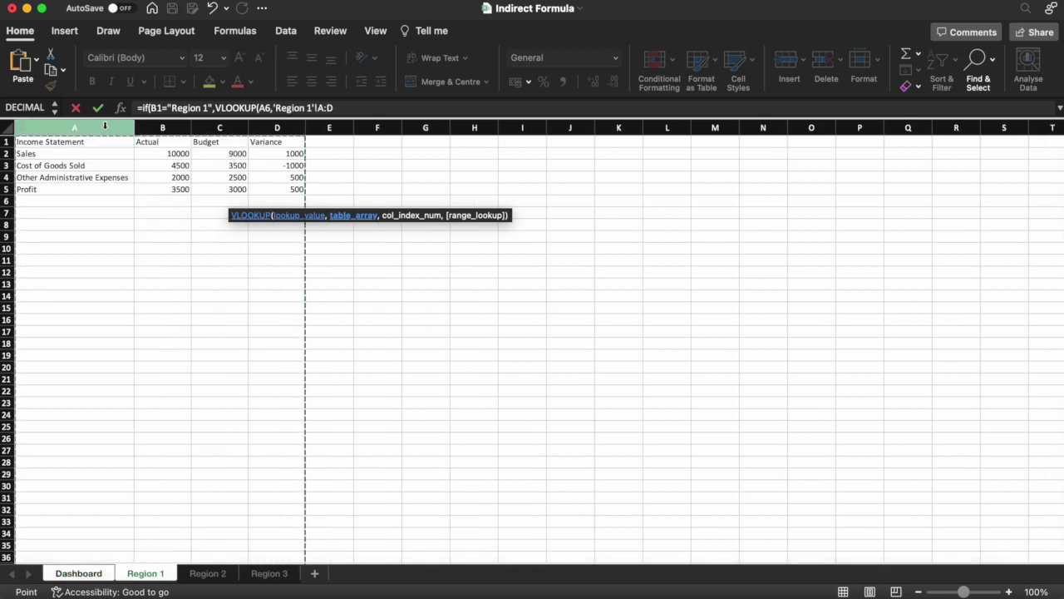
type(",")
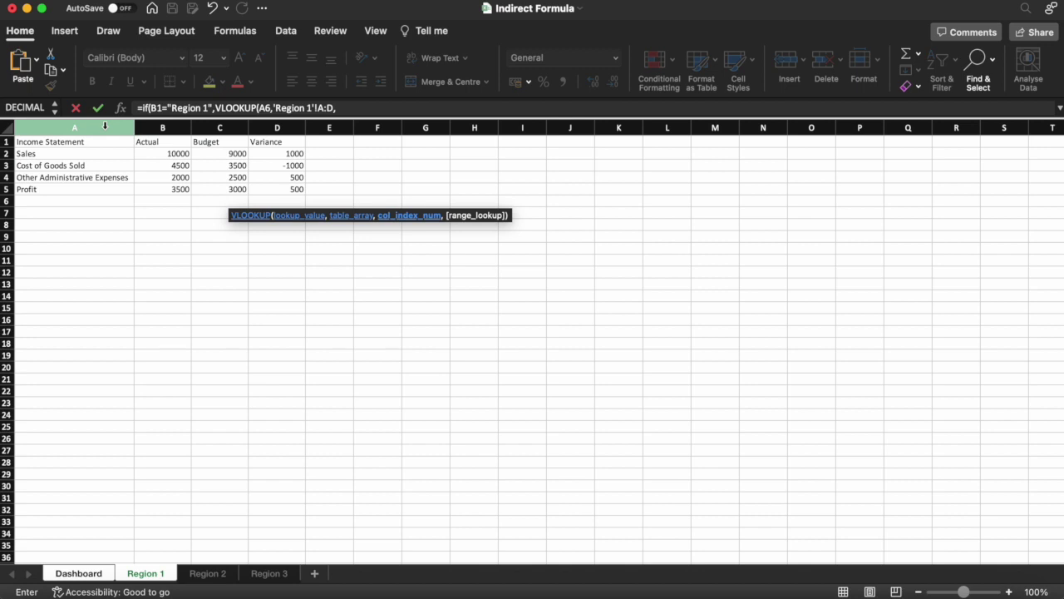
type("2,")
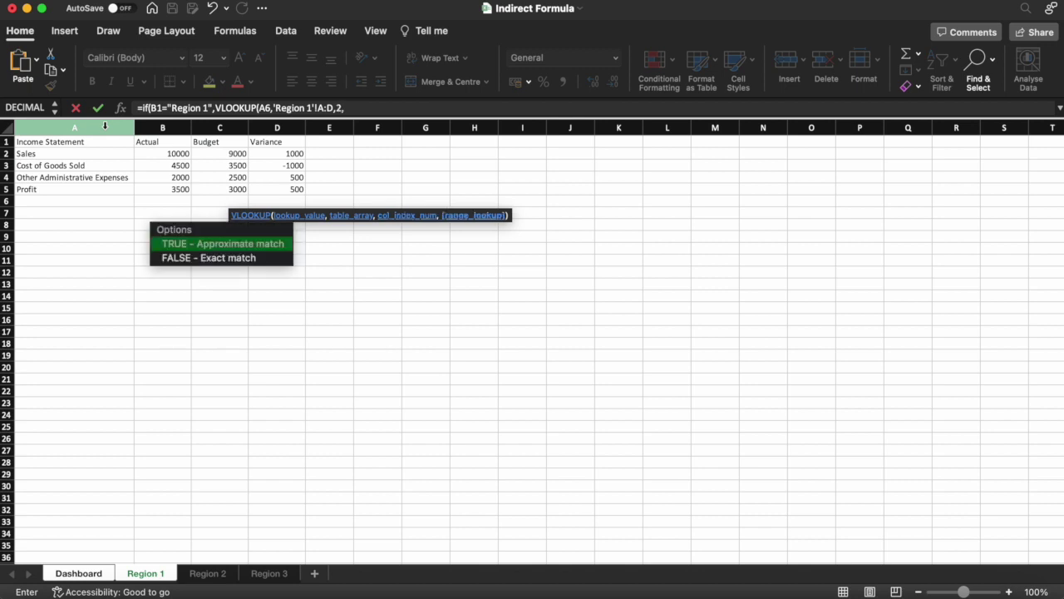
type("0),")
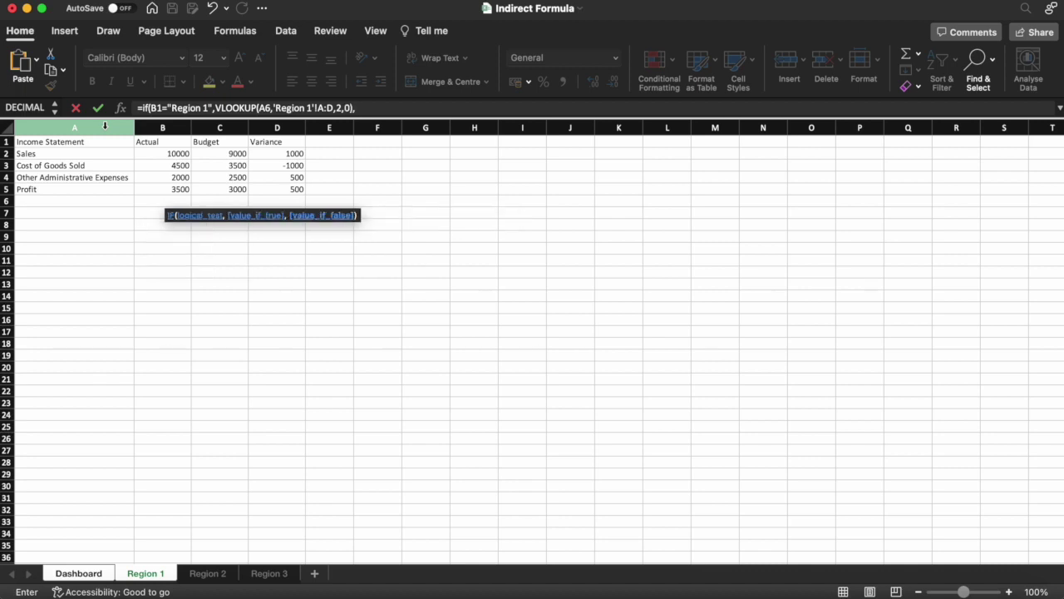
Step: Nest a second IF as the value if false, testing whether Dashboard!B1 equals "Range 2"
type("if(")
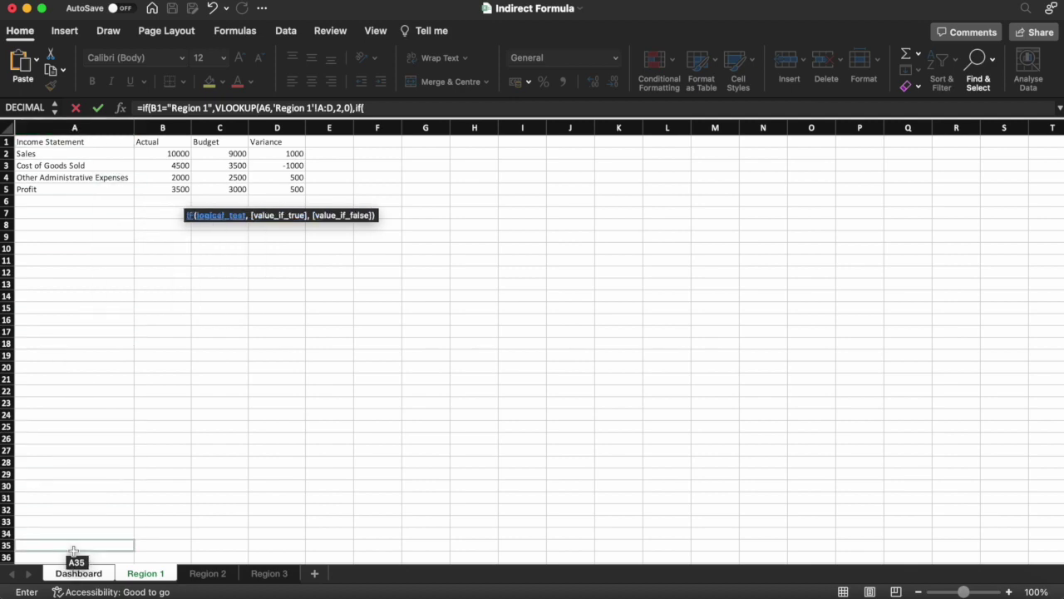
left_click(80, 576)
left_click(198, 143)
type("=\"Range")
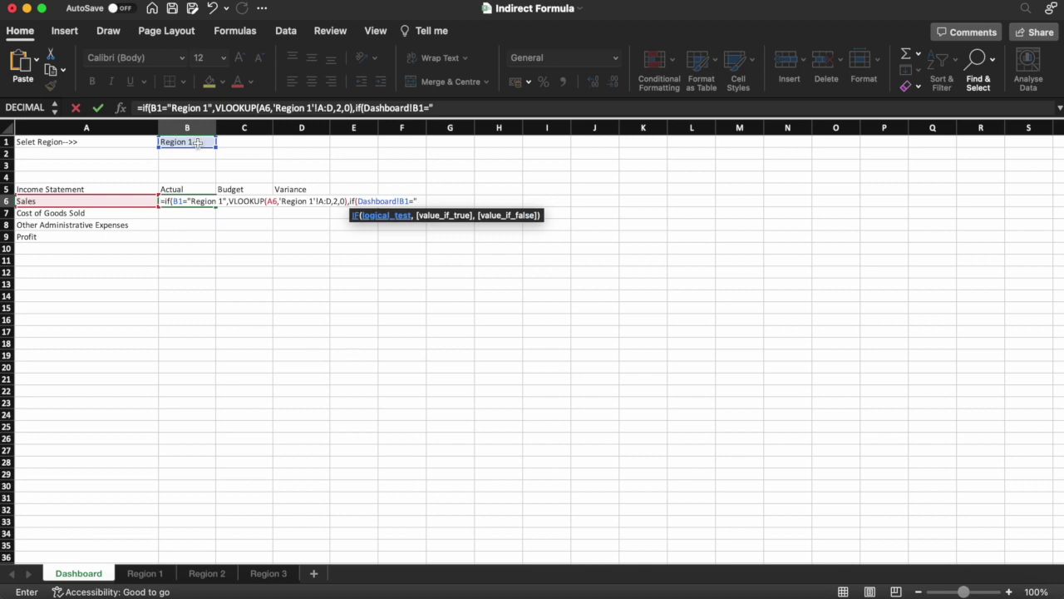
type(" 2\",")
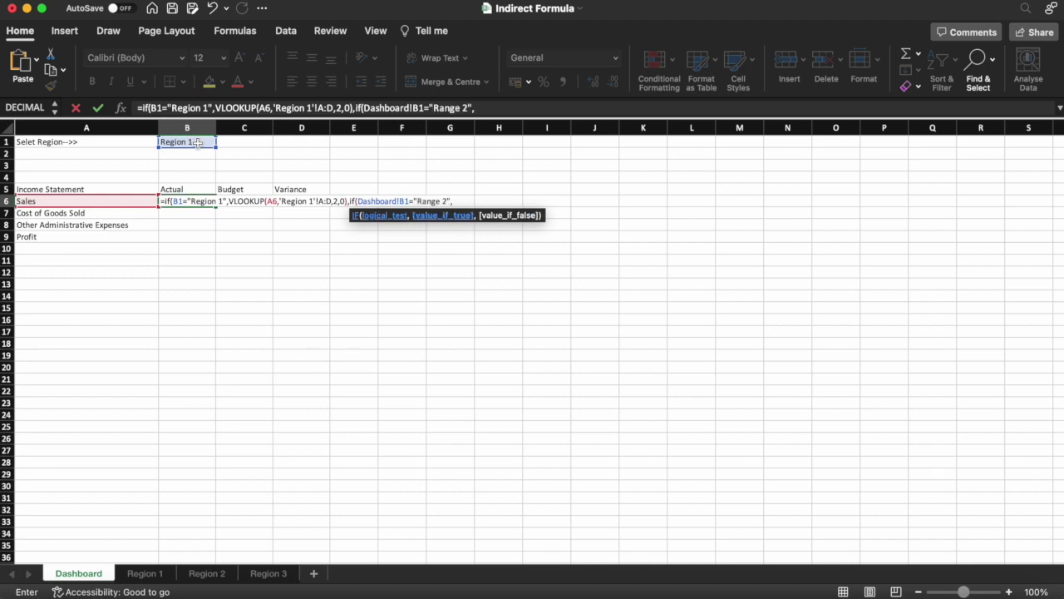
Step: Begin a VLOOKUP as the nested IF's value if true, with Dashboard!A6 as the lookup value
type("vlaok")
key("Return")
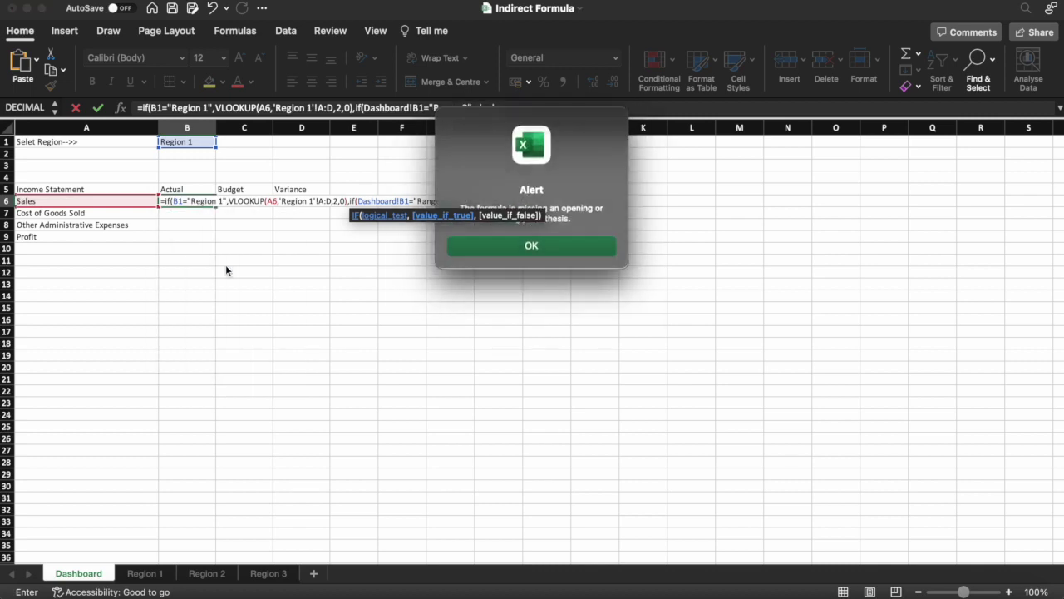
left_click(488, 250)
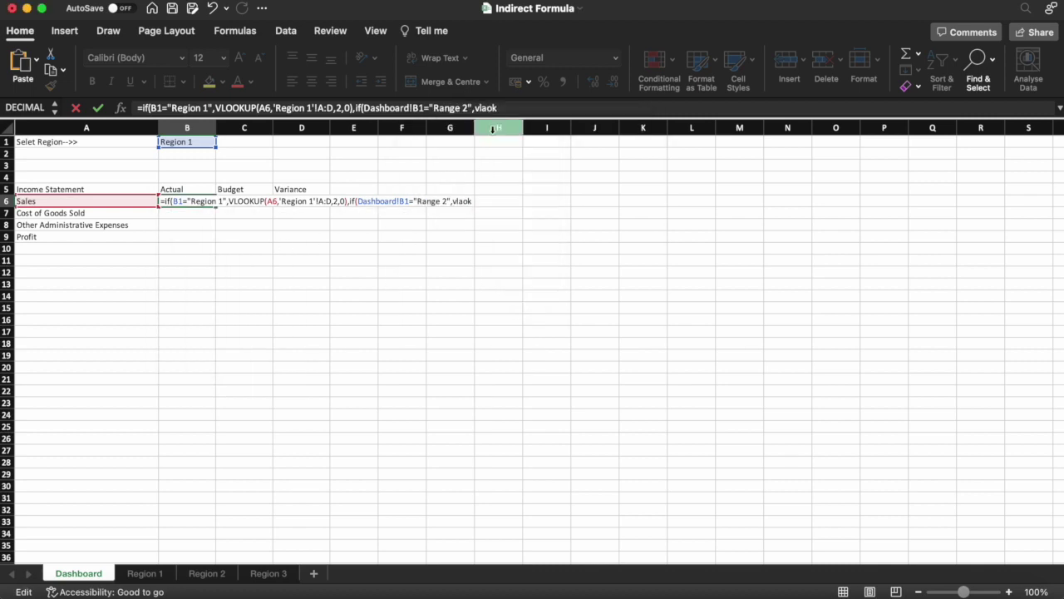
key("BackSpace")
key("BackSpace")
key("BackSpace")
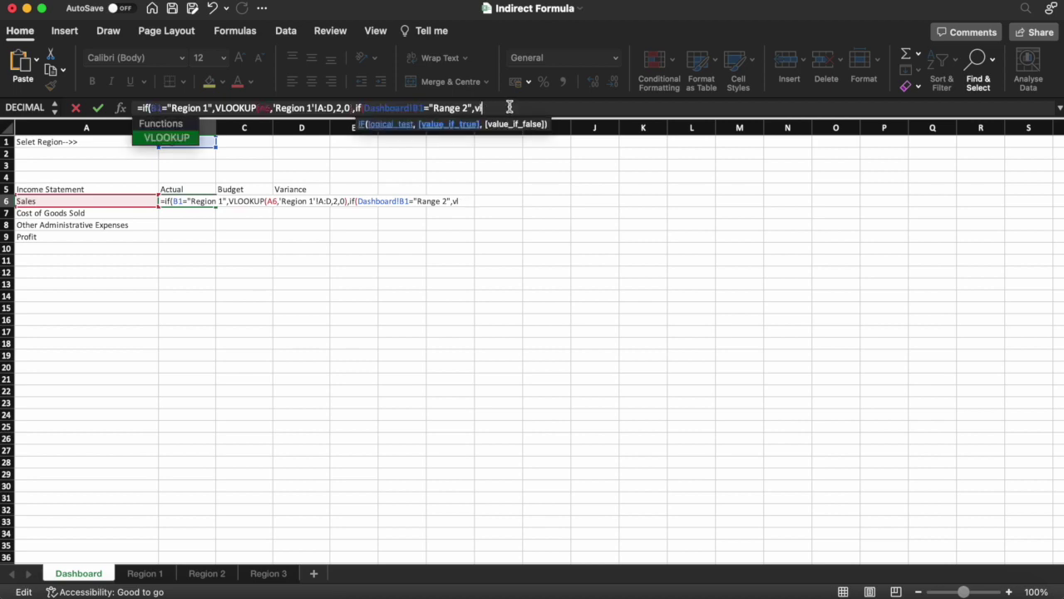
type("ookup")
key("Tab")
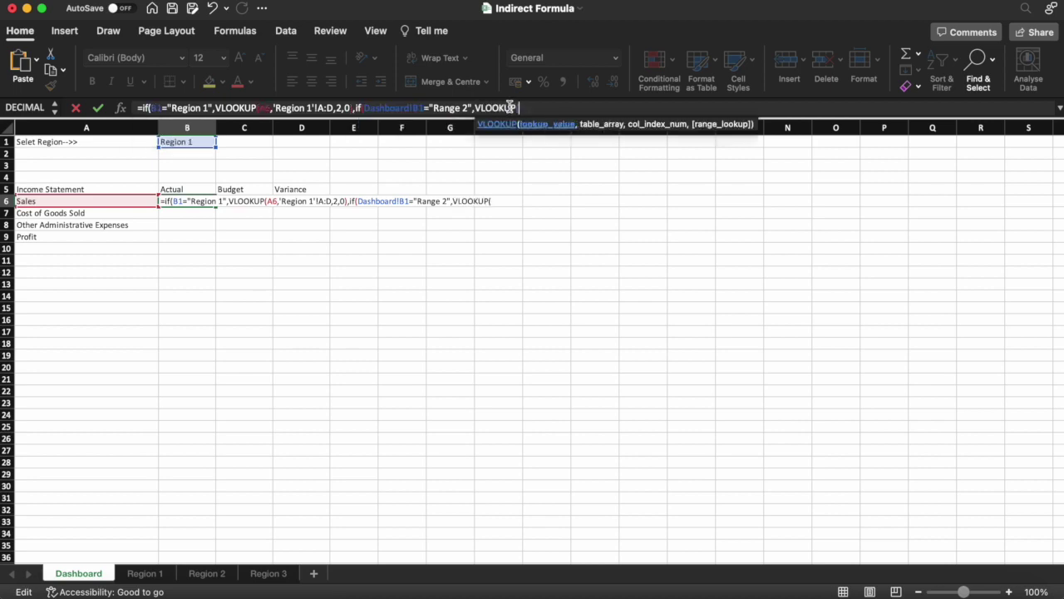
left_click(106, 203)
type(",")
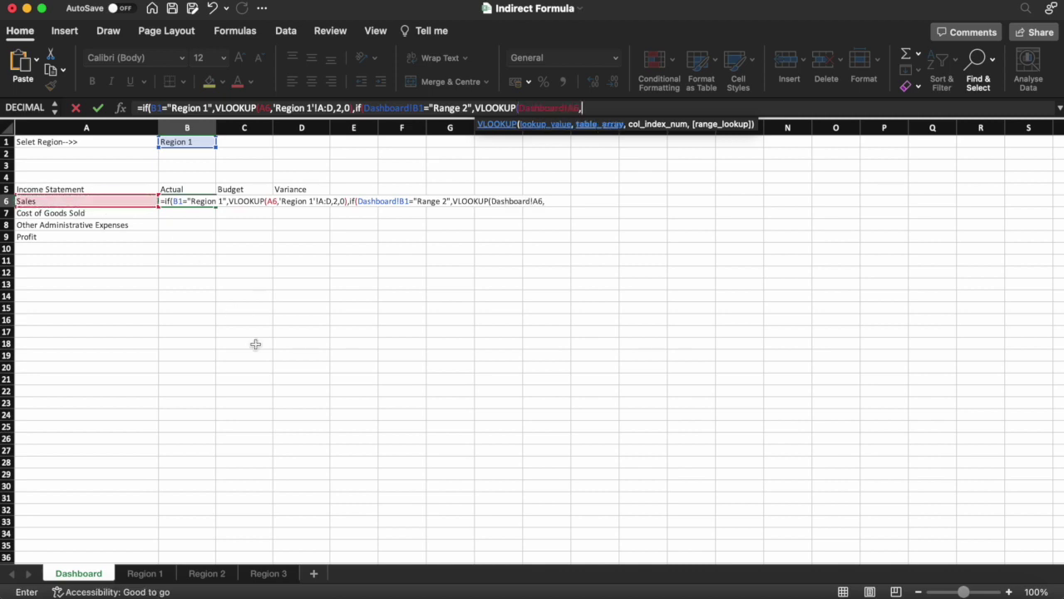
Step: Complete this VLOOKUP with columns A:D of Region 2 as the table array, column index 2 and match 0
left_click(206, 573)
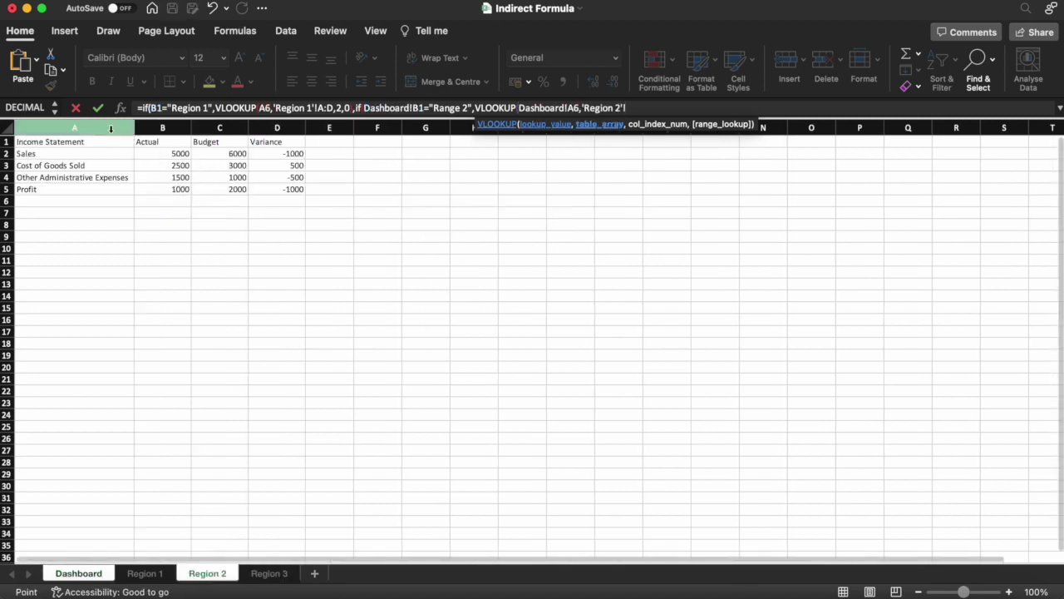
left_click_drag(74, 127, 271, 151)
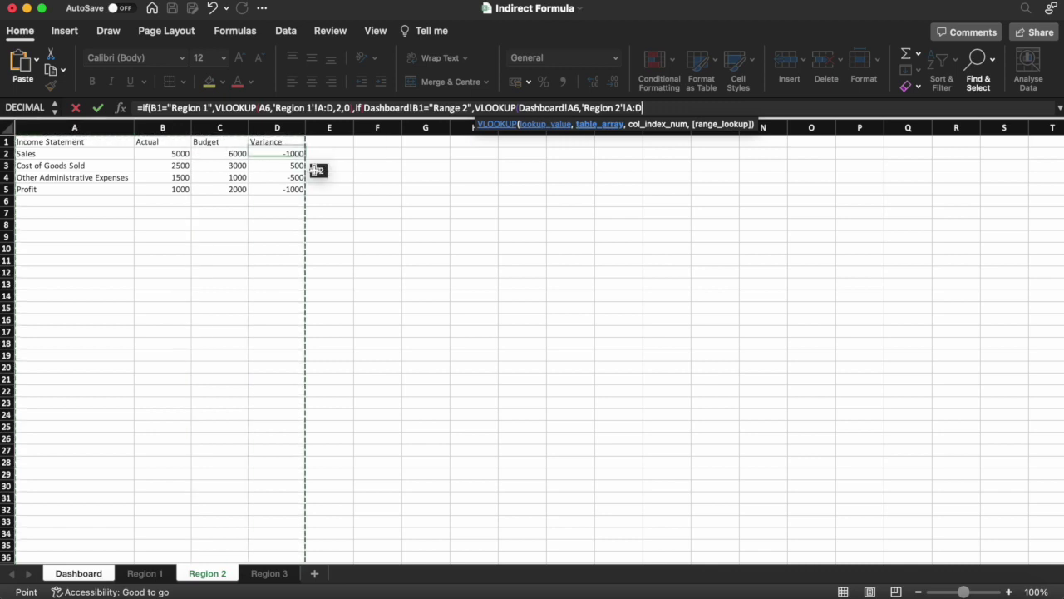
type(",2,0)")
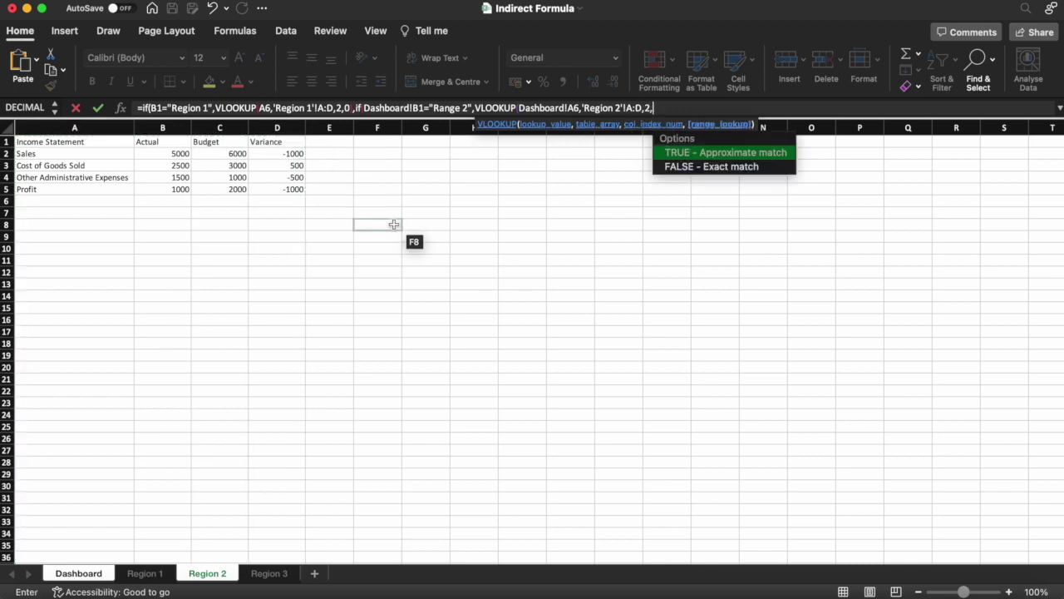
type(",")
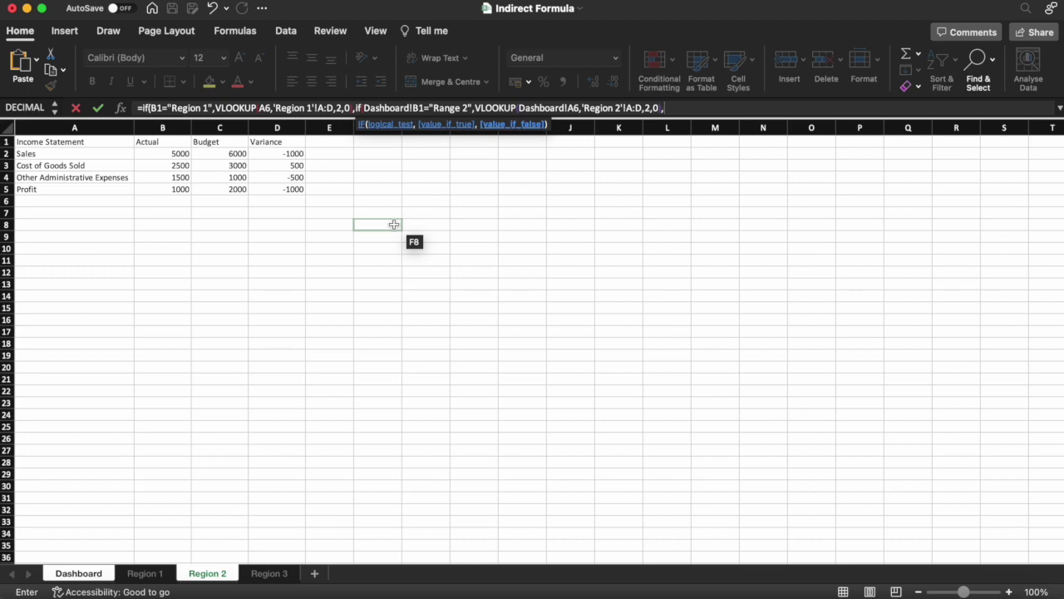
Step: Add a VLOOKUP as the nested IF's value if false, looking up Dashboard!A6 in columns A:D of Region 3 with column index 2 and match 0
type("vlookup(")
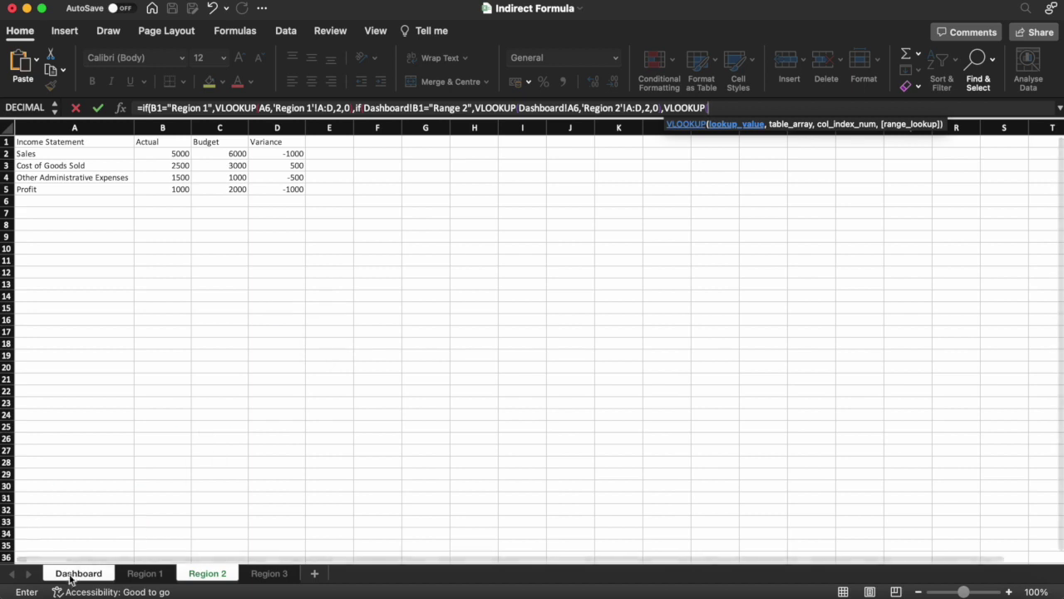
left_click(73, 573)
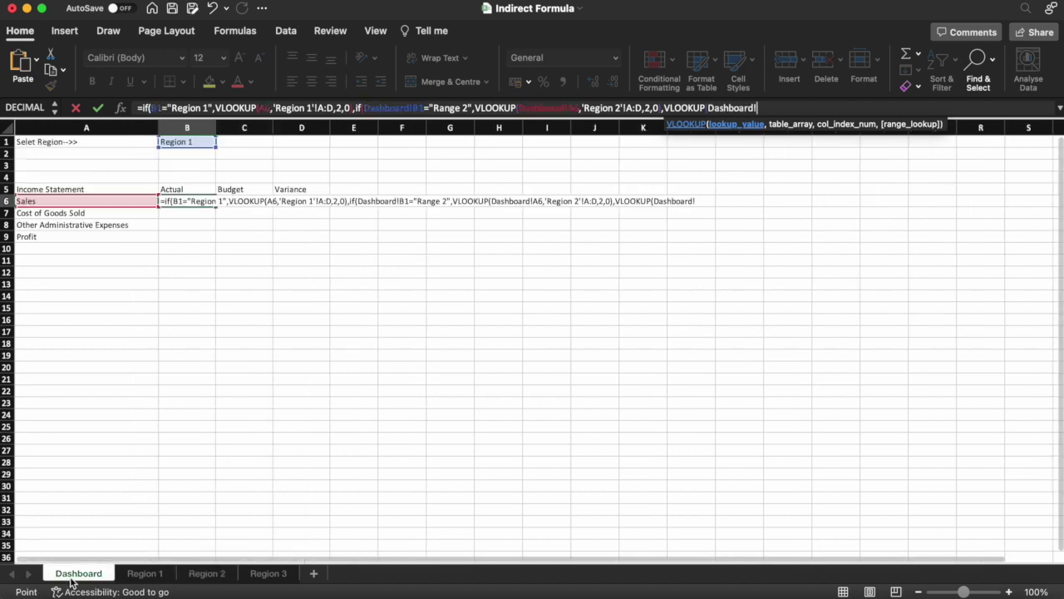
left_click(103, 200)
type(",")
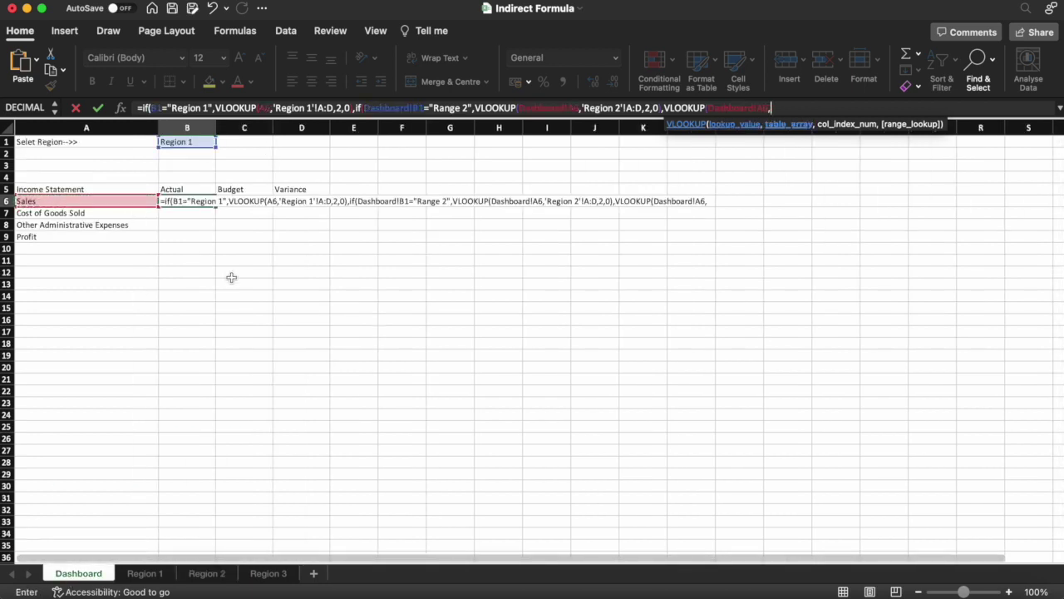
left_click(266, 572)
left_click_drag(74, 127, 282, 129)
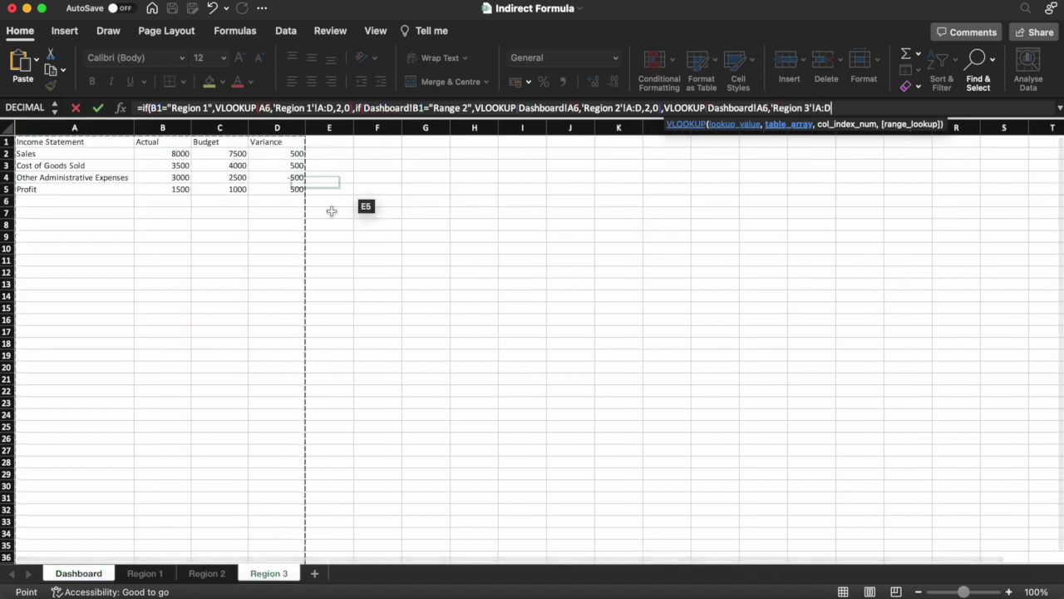
type(",2,0)")
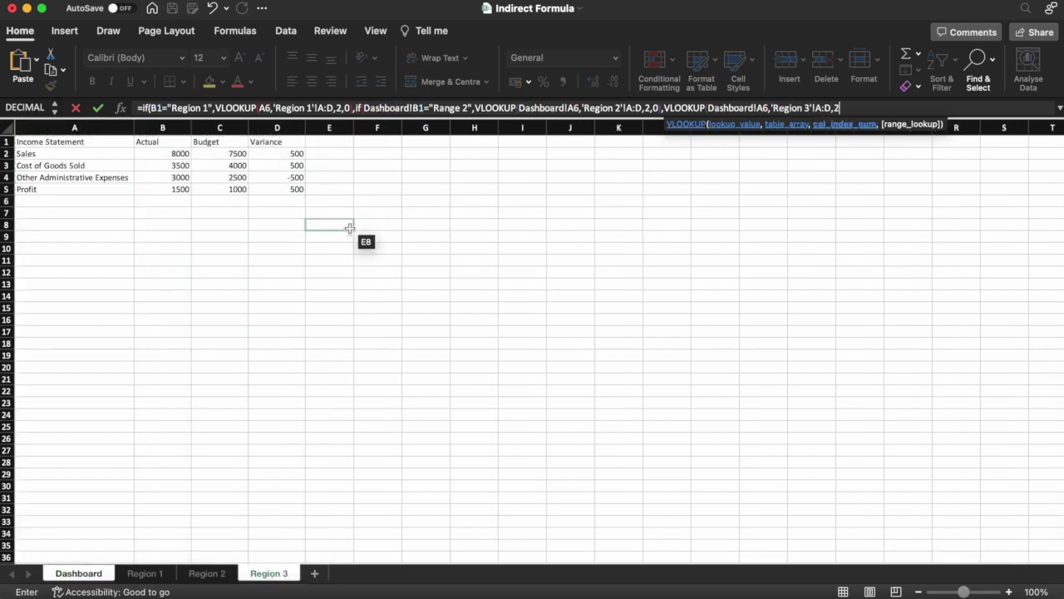
Step: Close both IF functions and enter the finished nested formula in Dashboard cell B6
type(")")
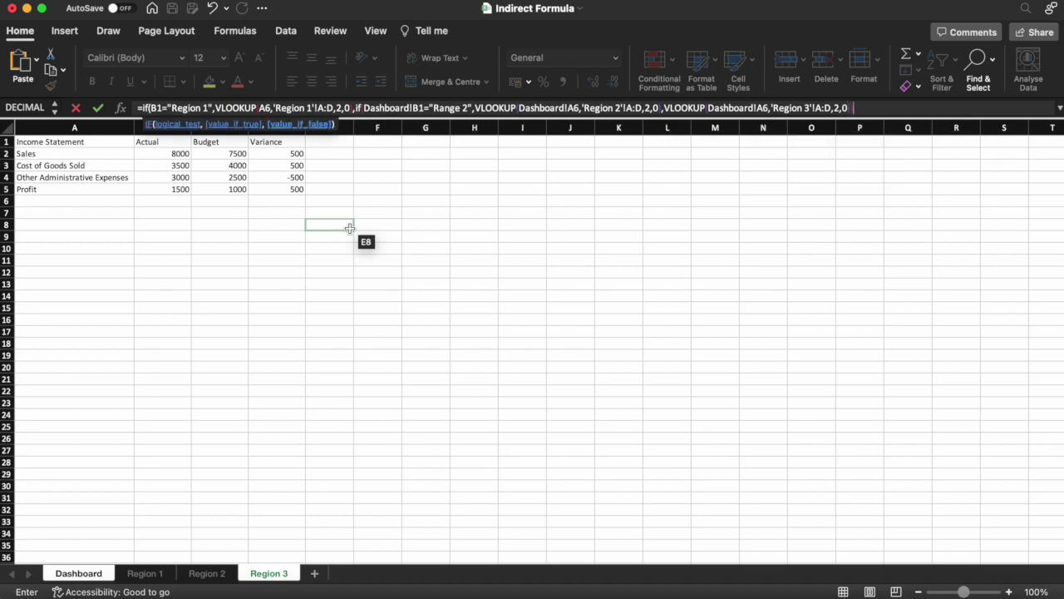
type(")")
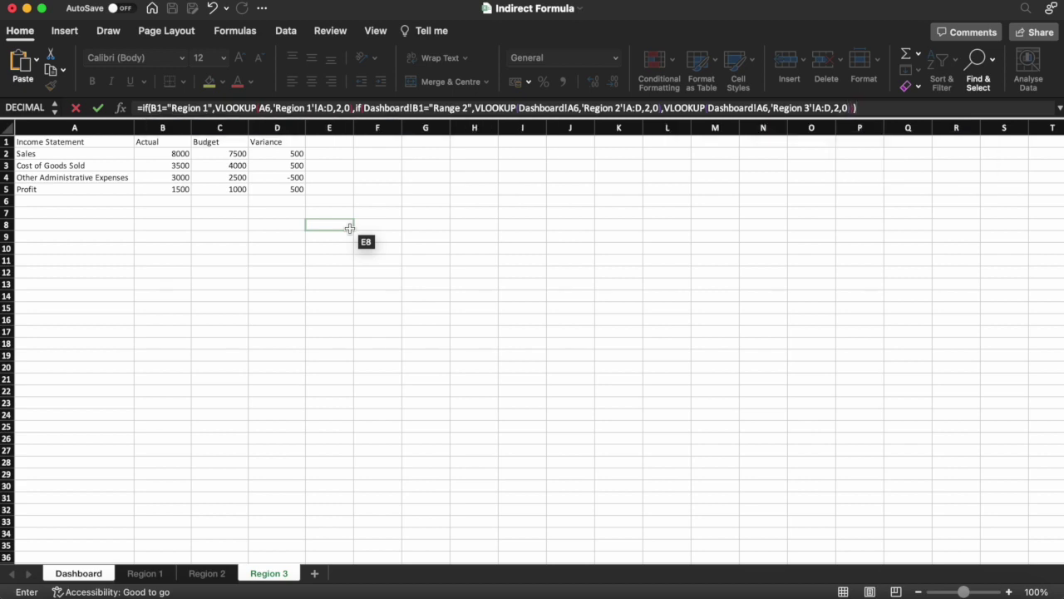
key("Return")
key("Up")
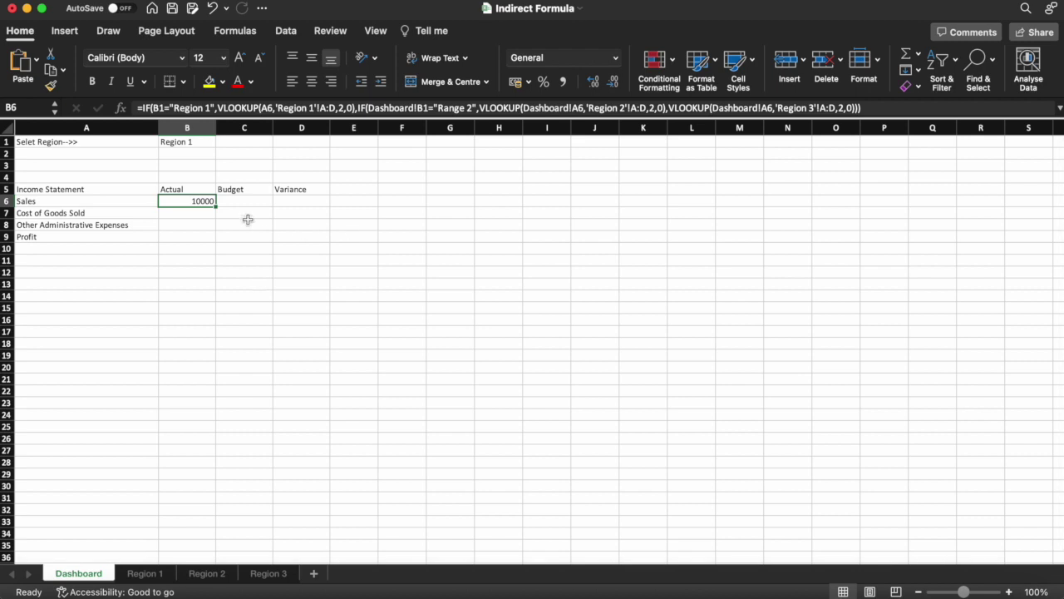
Step: Choose Region 2 as the selected region in B1 and compare the dashboard's Sales figure with the Region 3 sheet
left_click(206, 144)
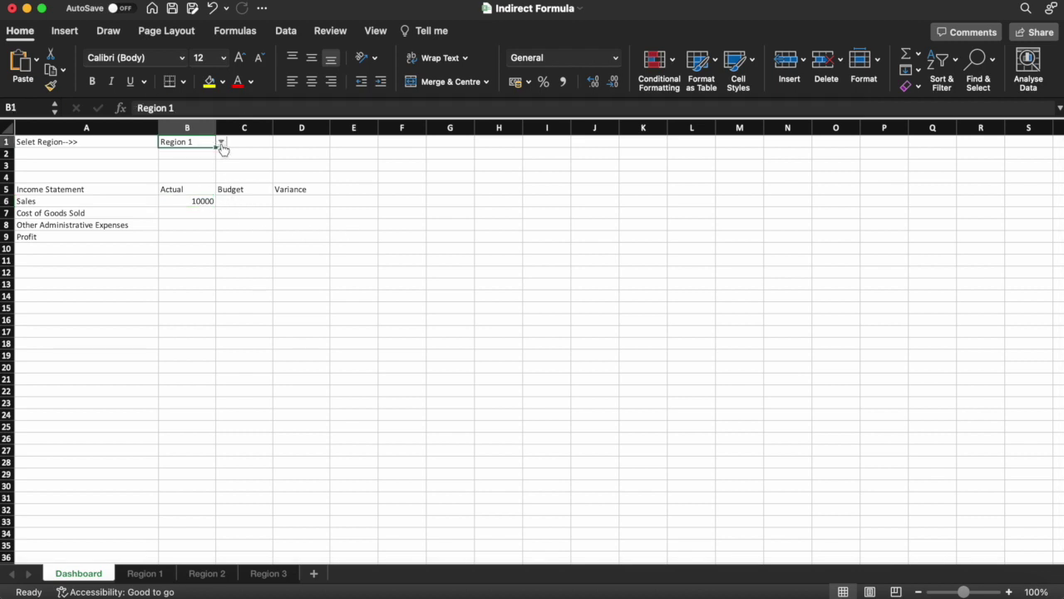
left_click(221, 143)
left_click(200, 169)
left_click(268, 573)
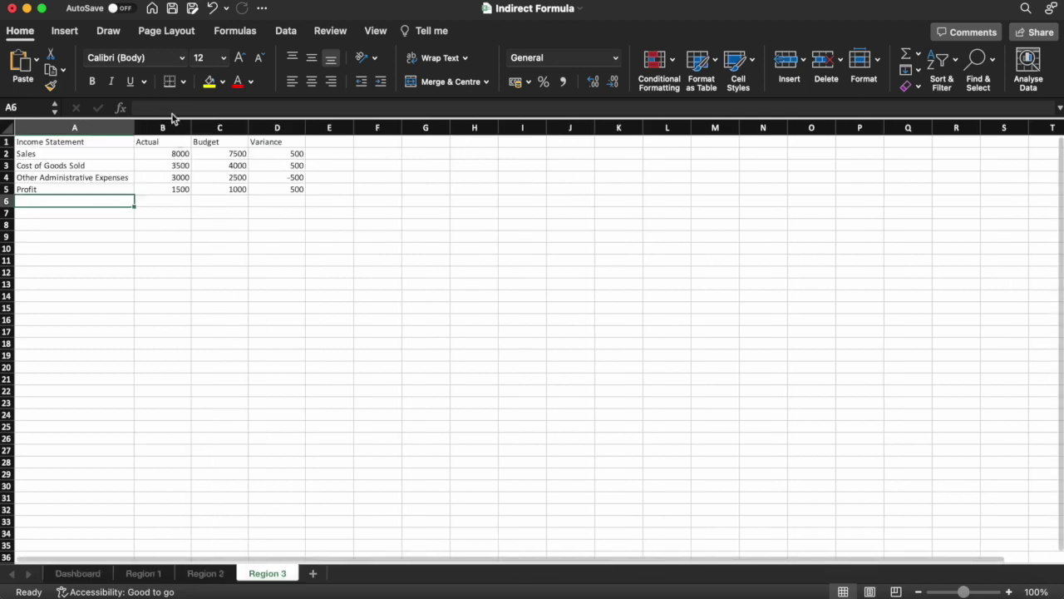
left_click(80, 573)
Step: Clear the nested IF formula from B6 and start a VLOOKUP there with A6 as the lookup value
left_click(197, 204)
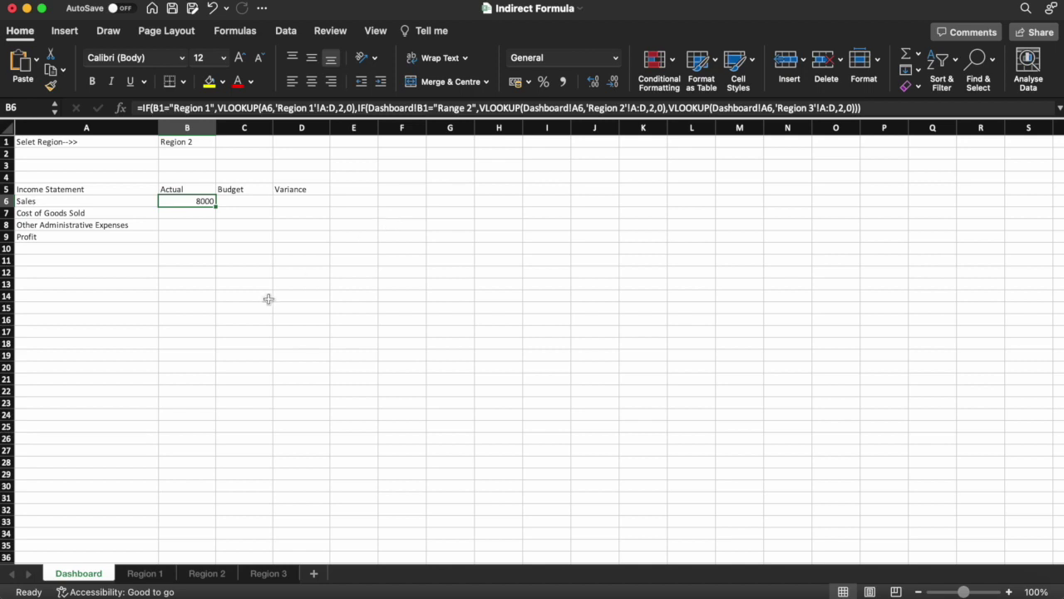
key("super+z")
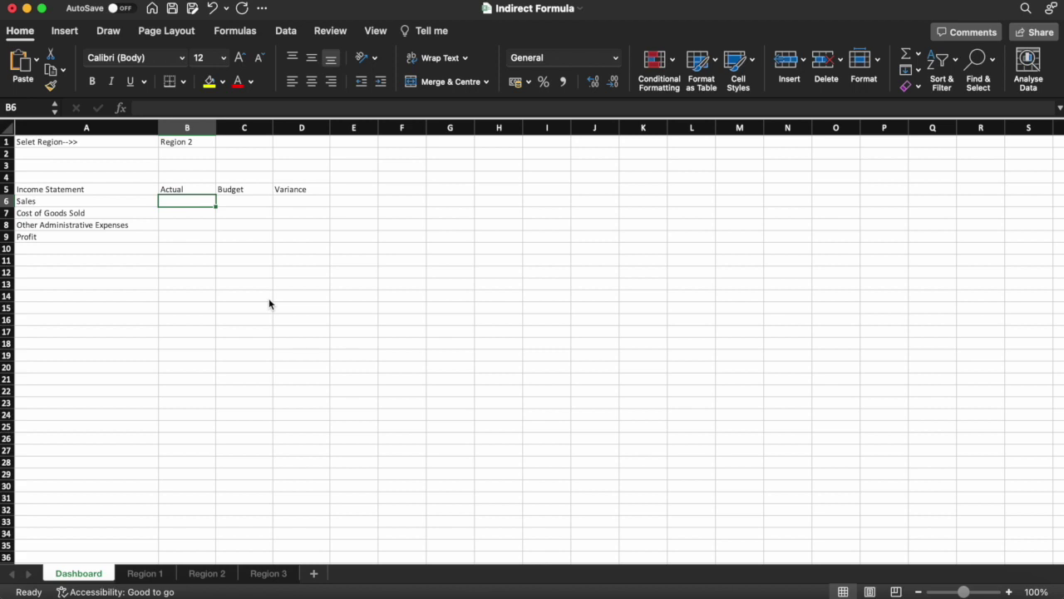
type("=")
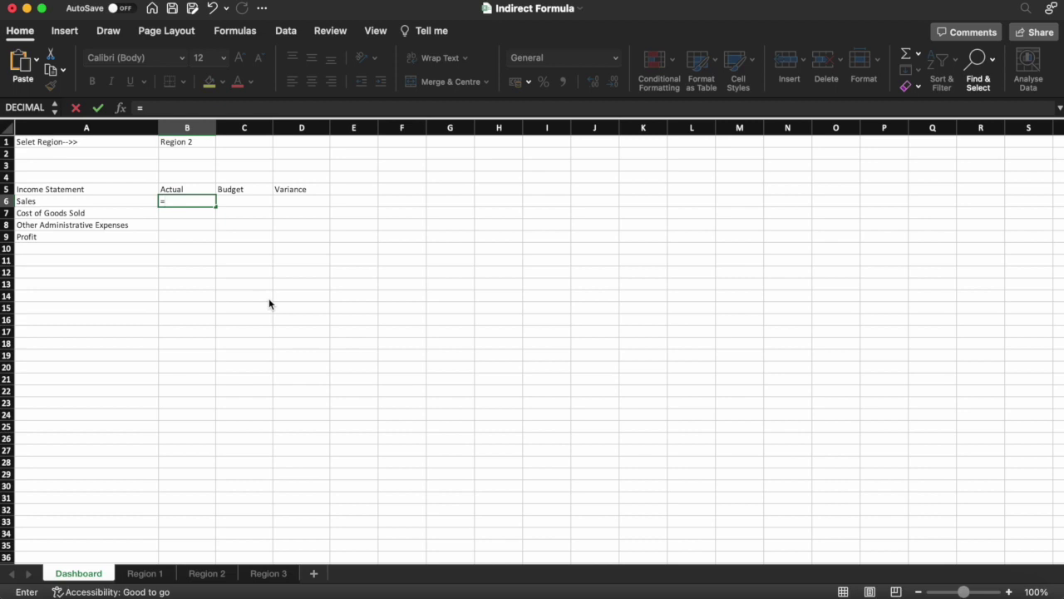
type("vloo")
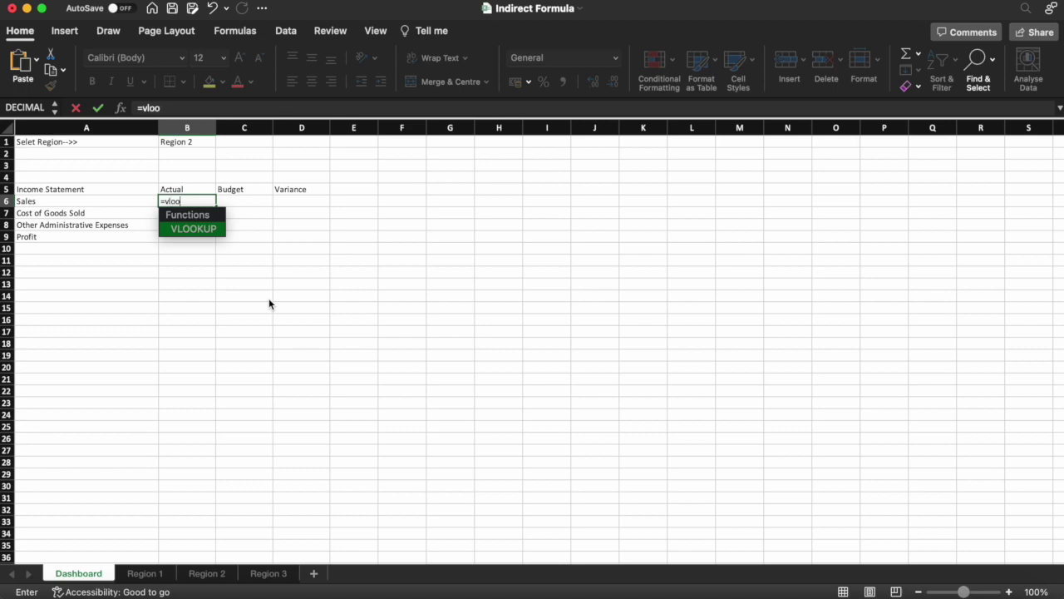
key("Tab")
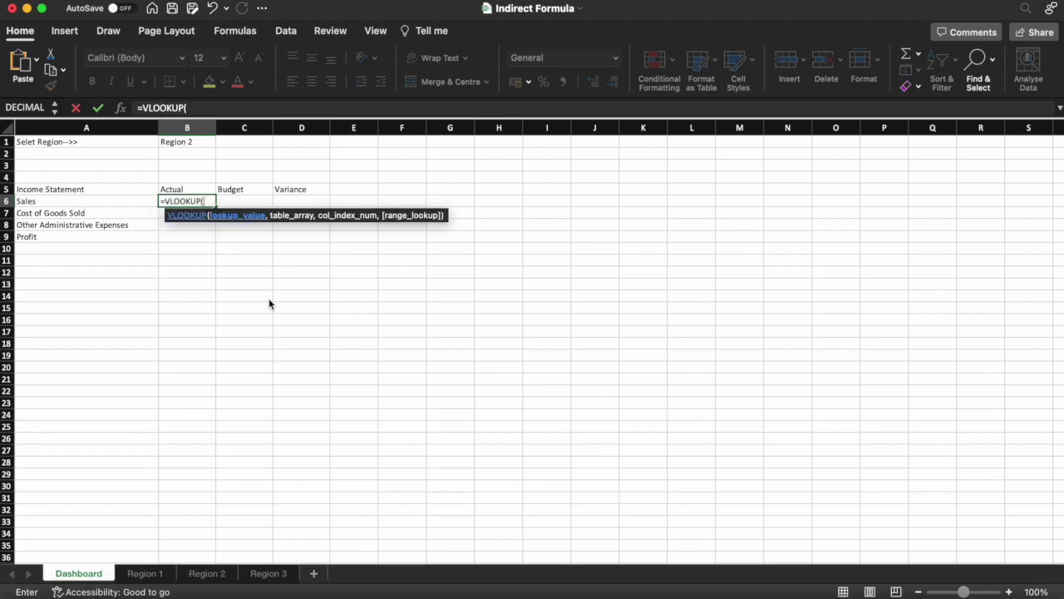
key("Left")
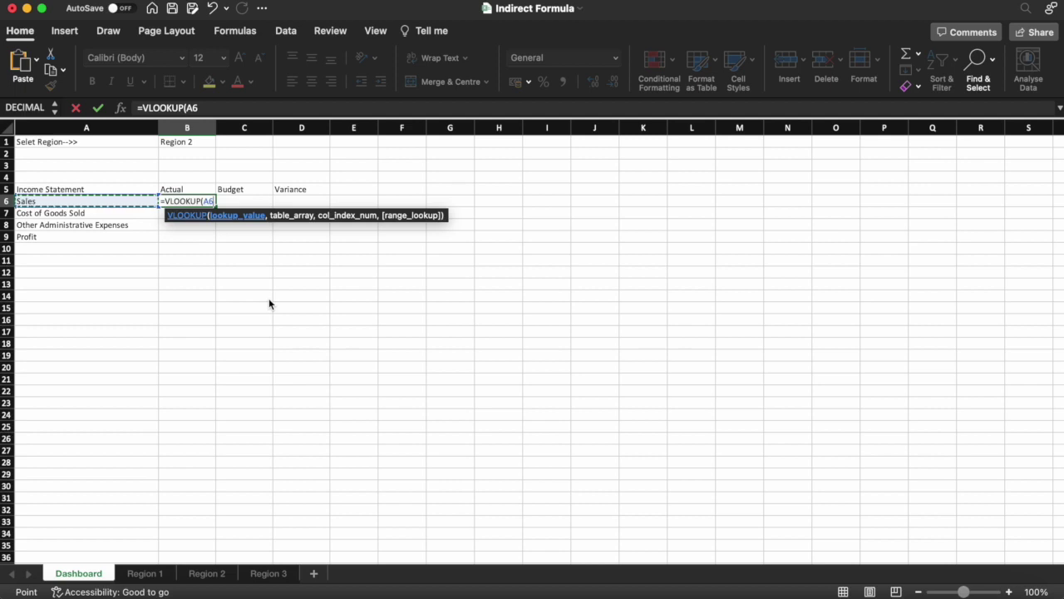
type(",")
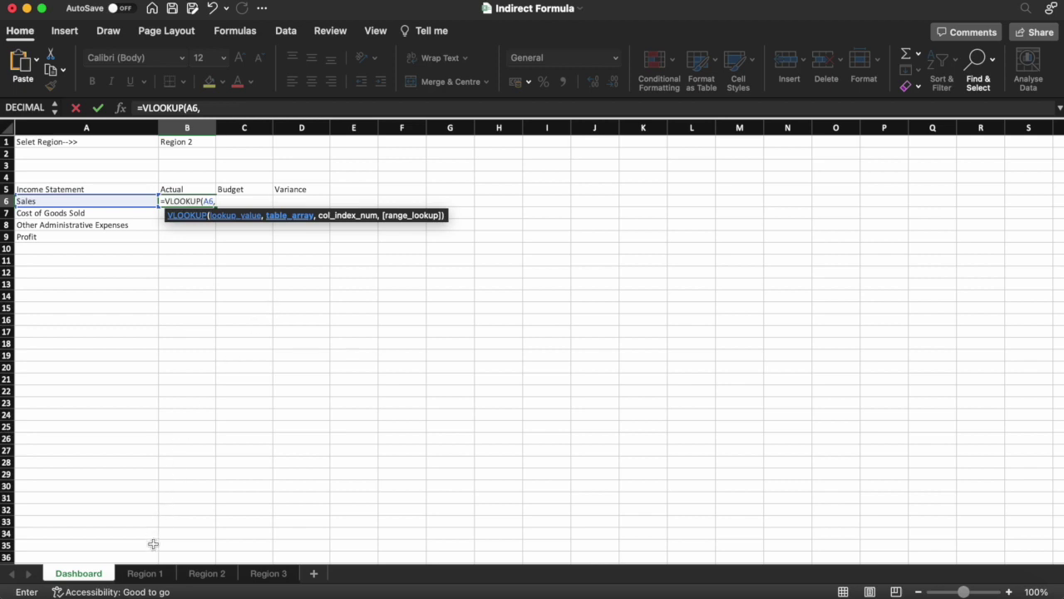
Step: Try columns A:D of the Region 1 sheet as the VLOOKUP's table array and remove that reference again
left_click(147, 573)
left_click_drag(83, 127, 264, 125)
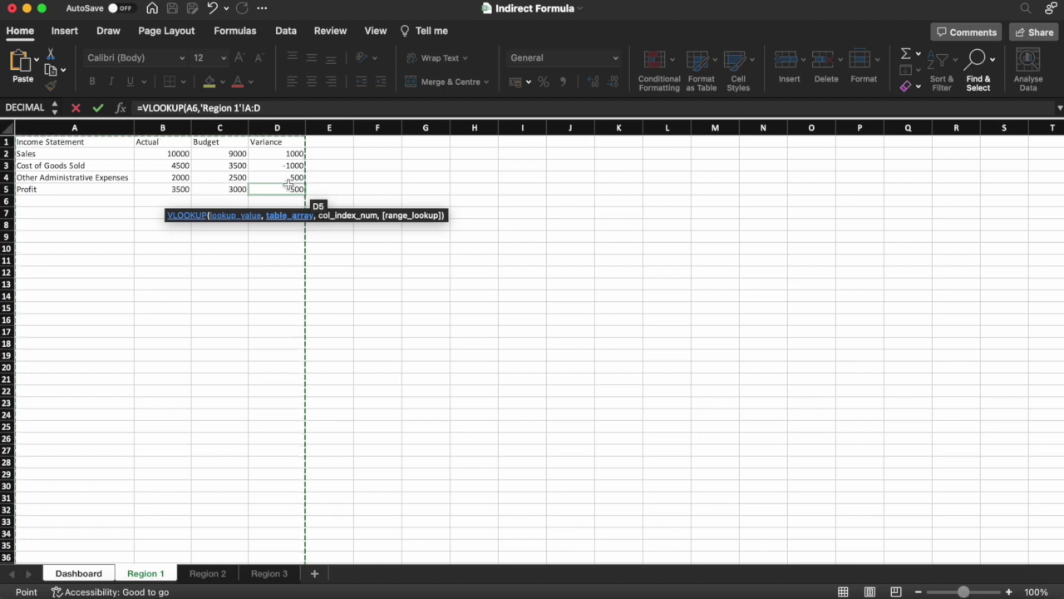
key("BackSpace")
key("BackSpace")
key("BackSpace")
key("BackSpace")
key("BackSpace")
key("BackSpace")
key("BackSpace")
key("BackSpace")
key("BackSpace")
key("BackSpace")
key("BackSpace")
key("BackSpace")
key("BackSpace")
key("BackSpace")
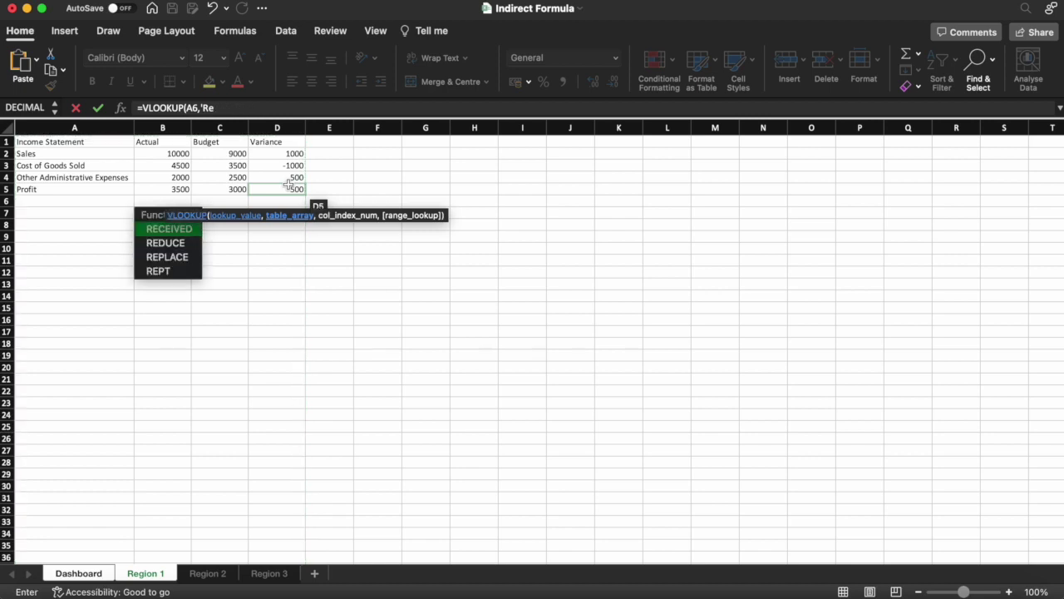
Step: Start an INDIRECT function as the table array, return to the Dashboard sheet and delete the inserted Dashboard! reference
type("indi")
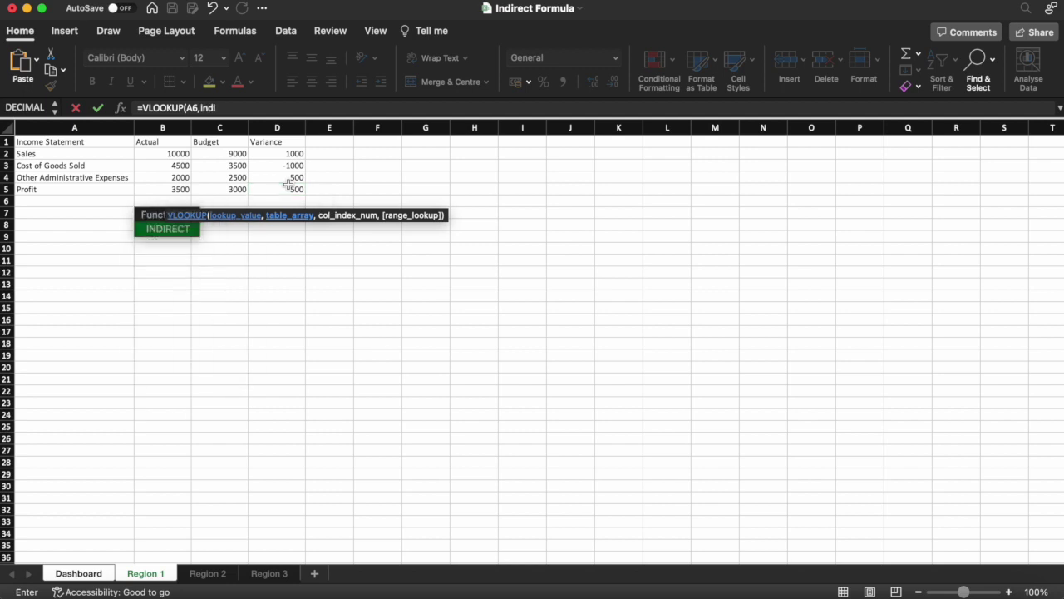
type("rect(")
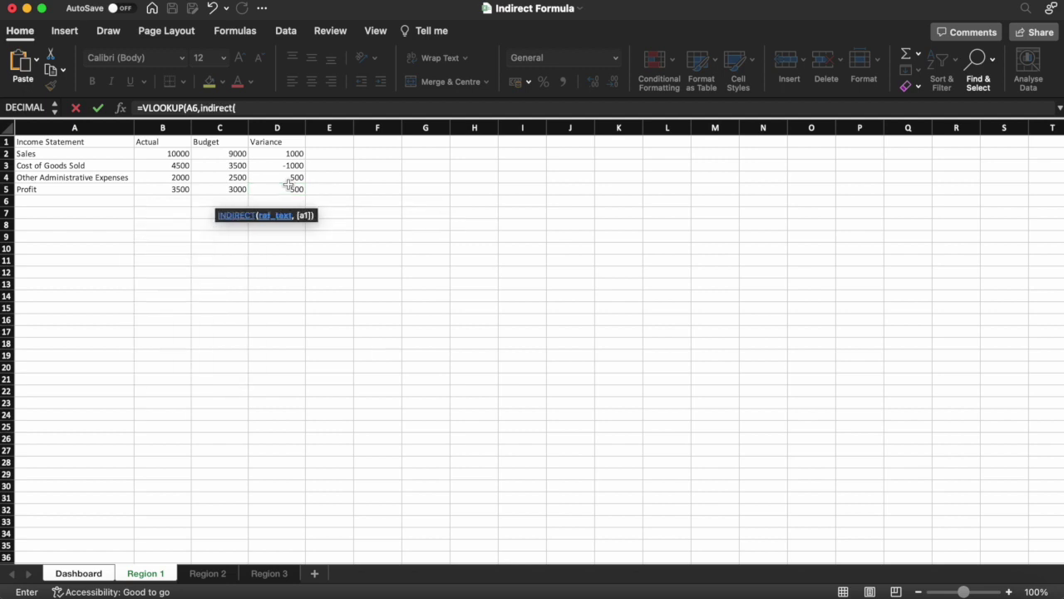
left_click(100, 573)
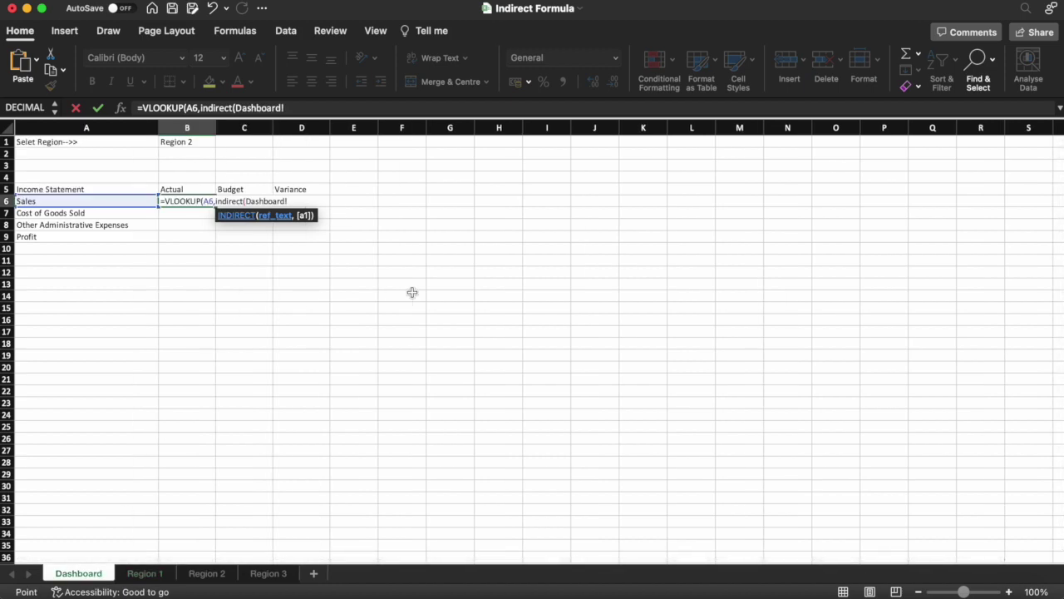
key("BackSpace")
key("BackSpace")
key("BackSpace")
key("BackSpace")
key("BackSpace")
key("BackSpace")
key("BackSpace")
key("BackSpace")
key("BackSpace")
key("BackSpace")
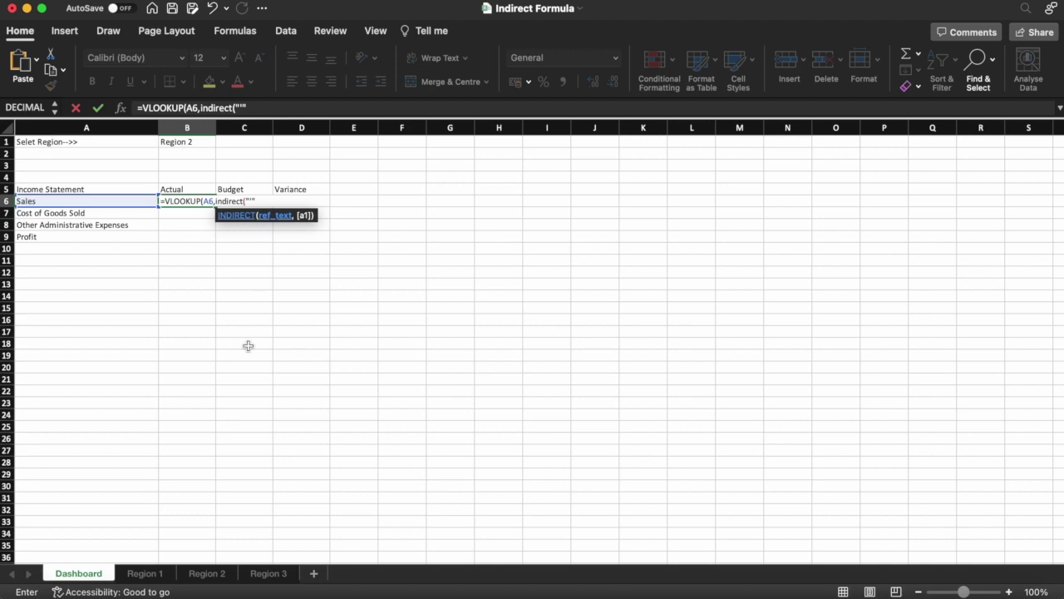
Step: Build the INDIRECT reference text by joining a quoted apostrophe, Dashboard!B1 and another quoted apostrophe with ampersands
type("&")
left_click(194, 143)
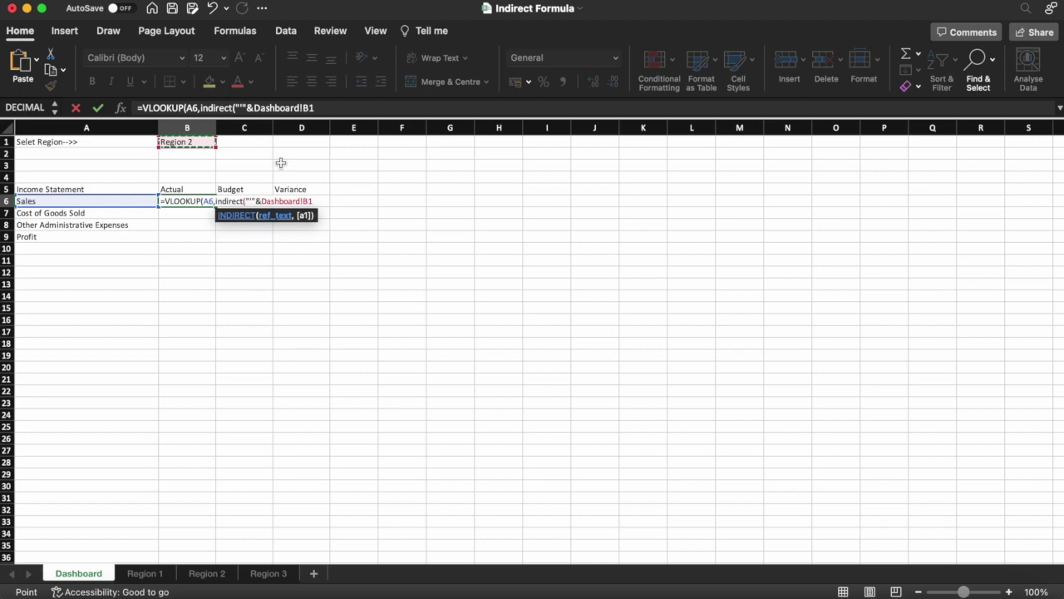
type("&")
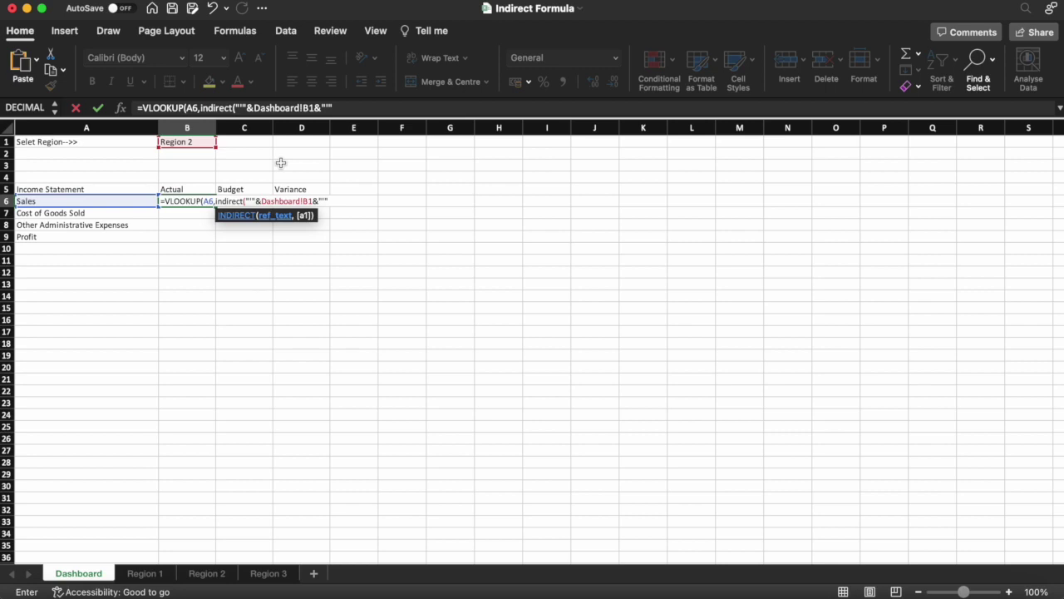
Step: Append "!" and the absolute column range "$A:$D" to the reference text and close the INDIRECT function
type("&")
type("&\"!\"&\"")
type("A:D")
left_click(366, 108)
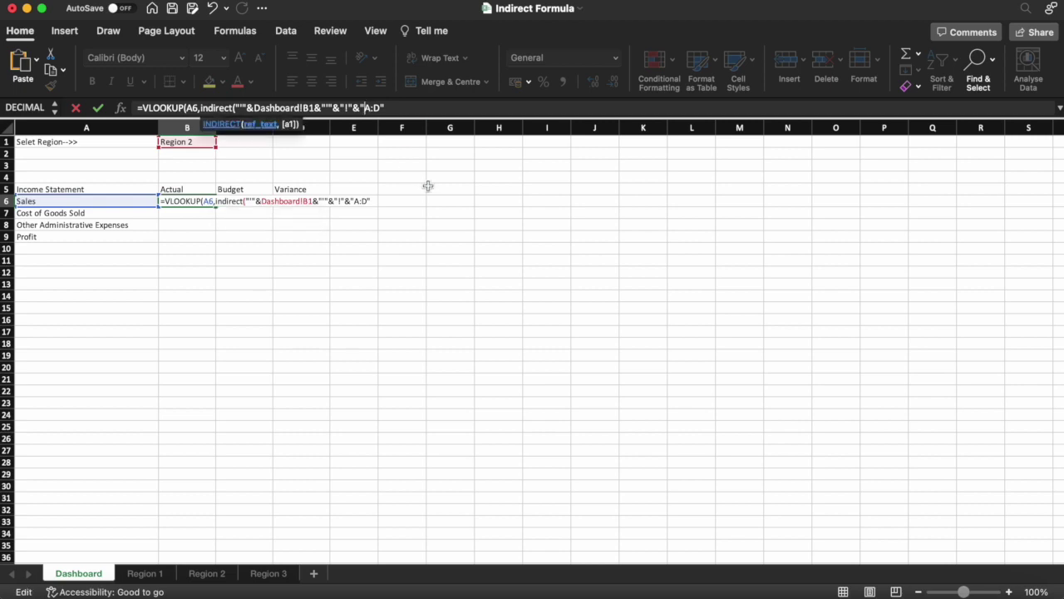
type("$A:")
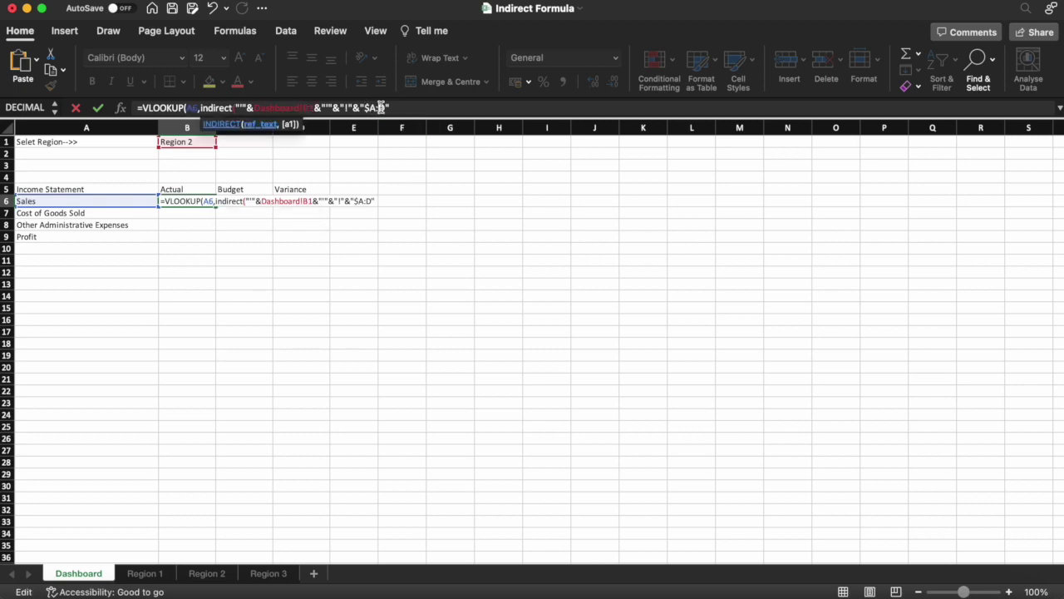
type("$")
type(")")
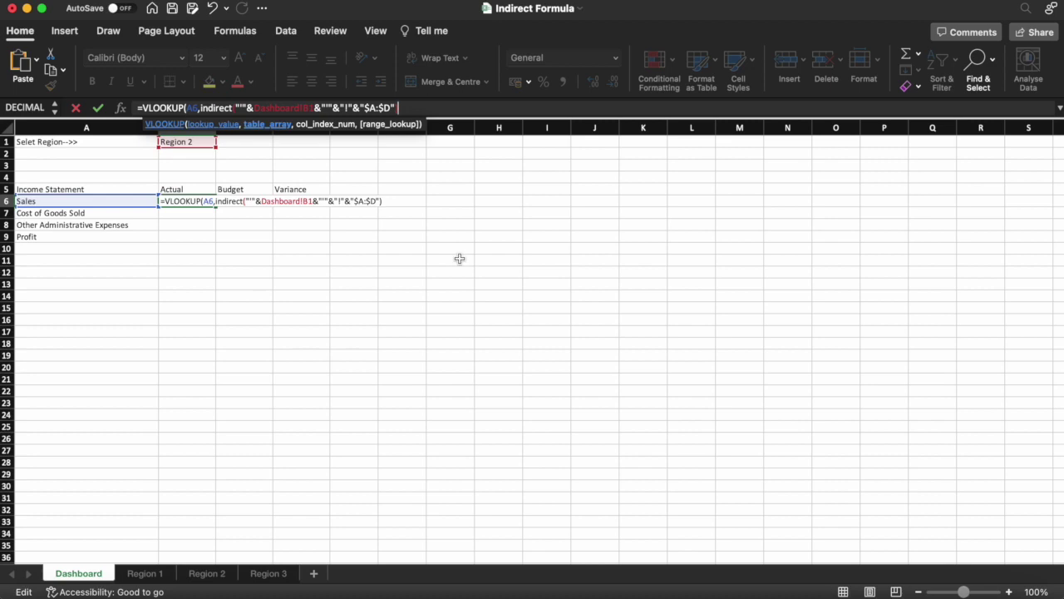
Step: Complete the VLOOKUP with column index 2 and FALSE for an exact match, and enter the formula in B6
type(",")
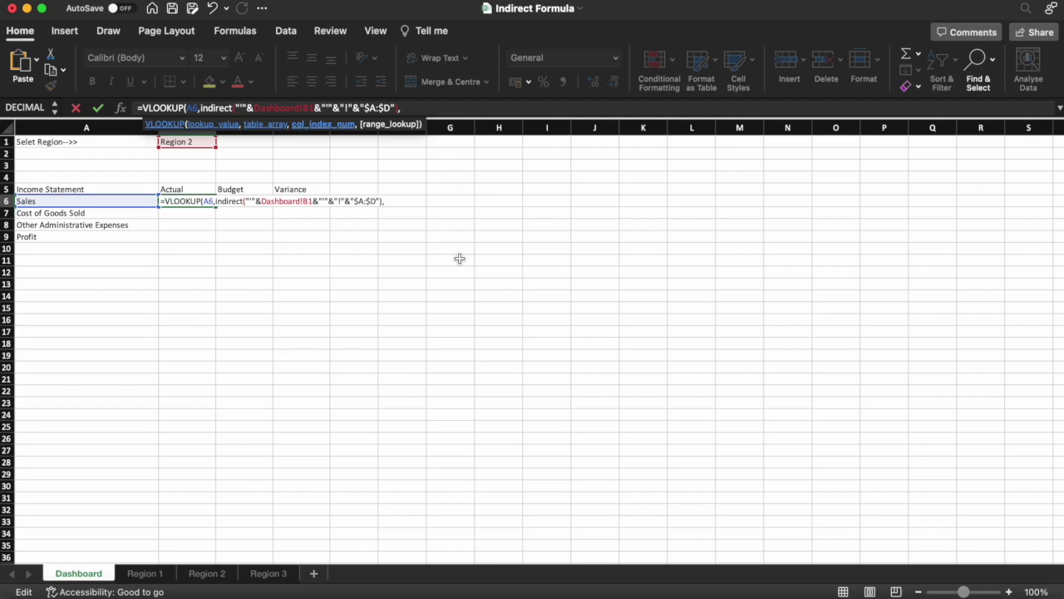
type("2,")
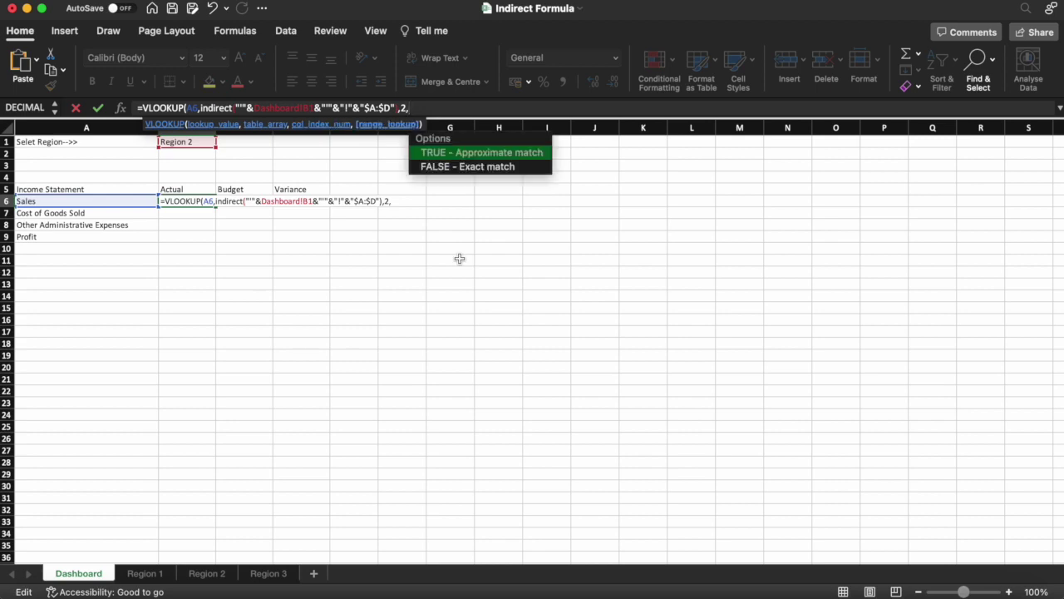
key("Down")
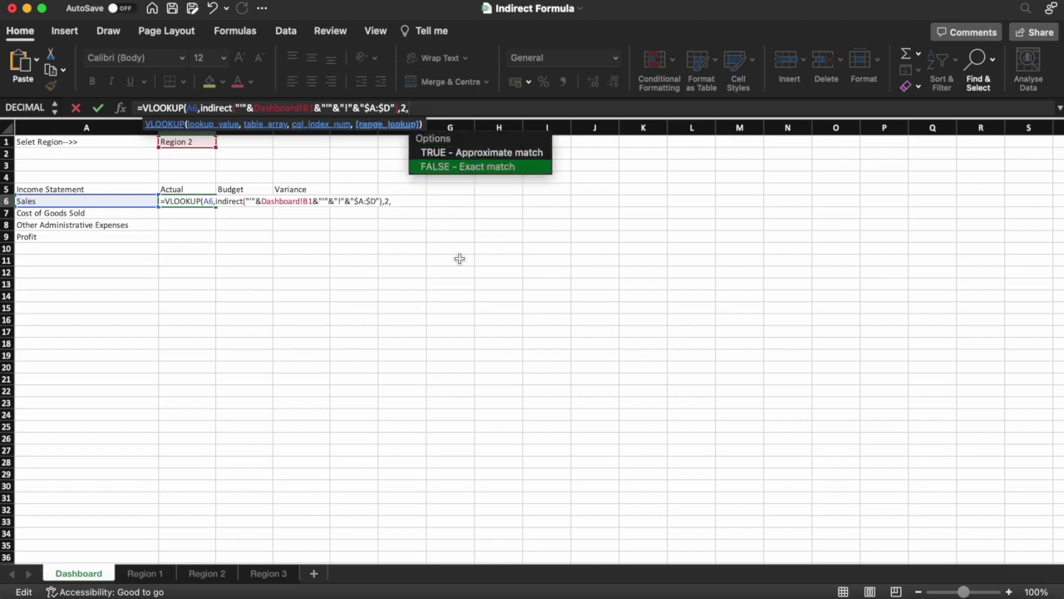
key("Tab")
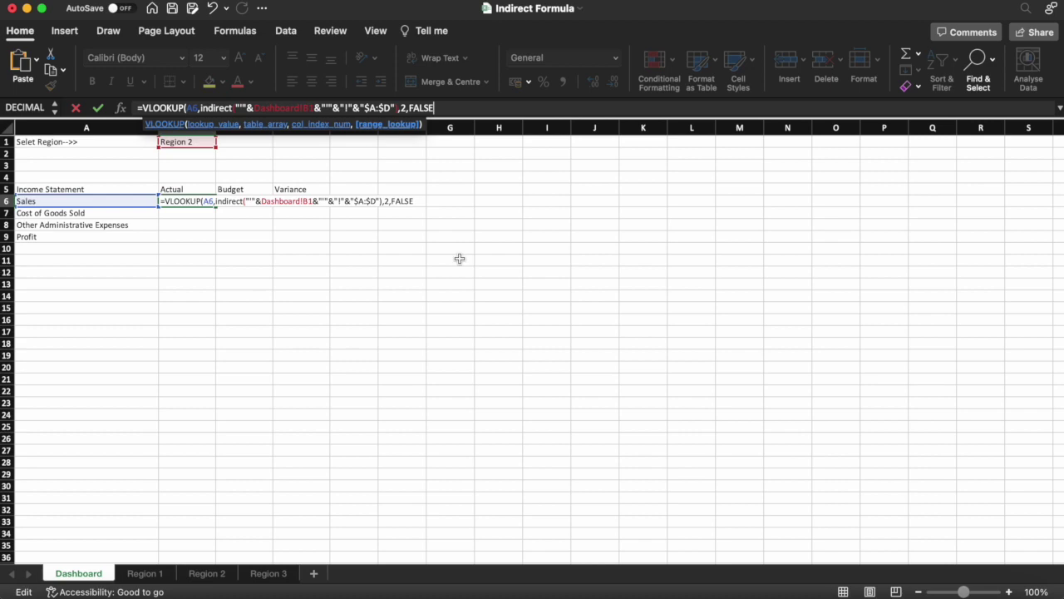
type(")")
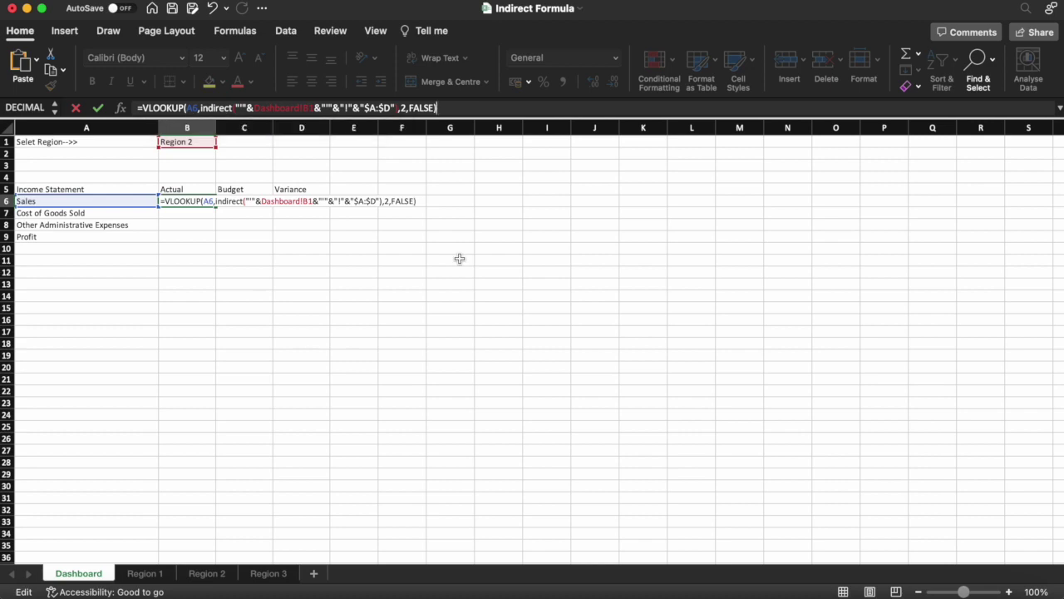
key("Return")
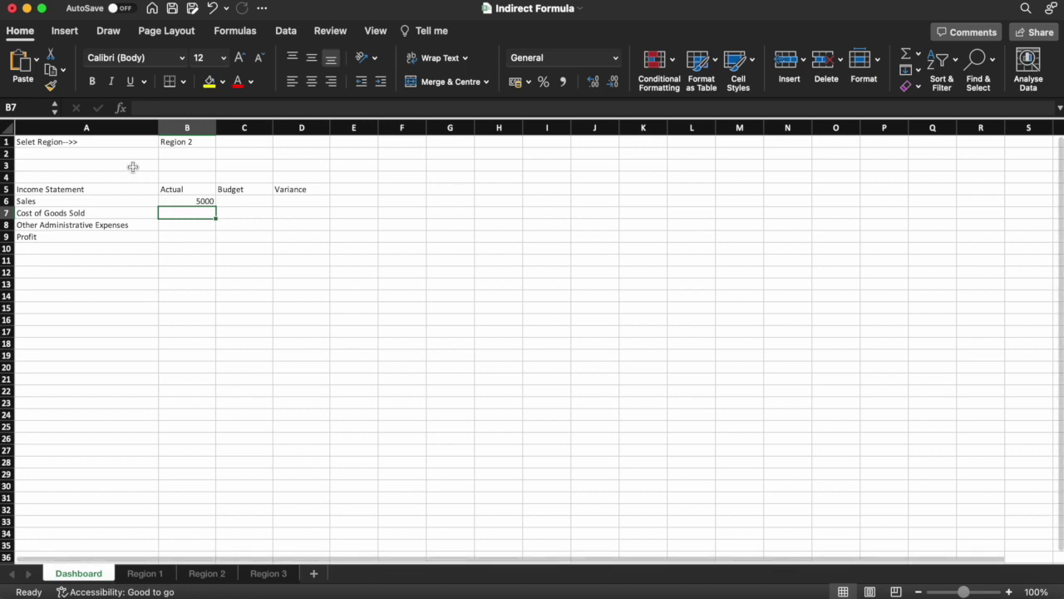
Step: Check the Sales actual figure on the Region 2 sheet against the dashboard result
left_click(211, 577)
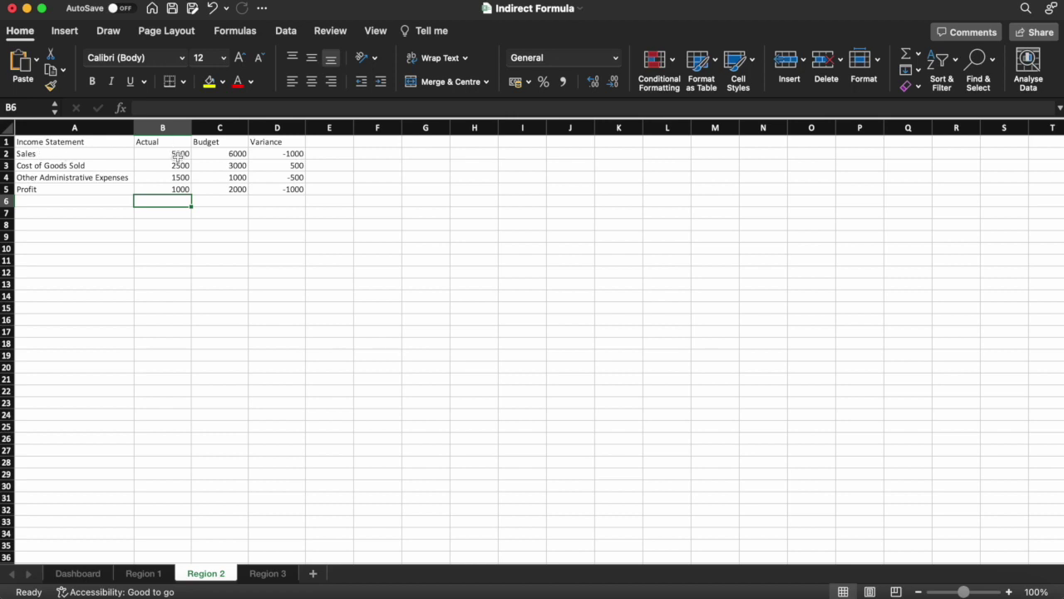
Step: Select Region 1 in the Dashboard's B1 and check the Sales actual against the Region 1 sheet
left_click(74, 574)
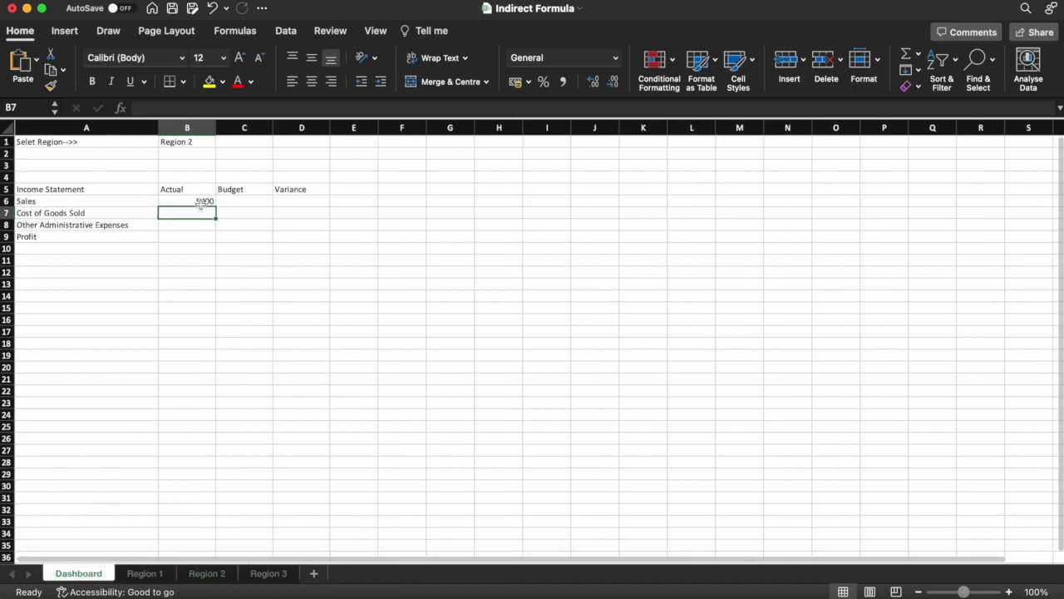
left_click(200, 203)
left_click(203, 141)
left_click(221, 143)
left_click(200, 154)
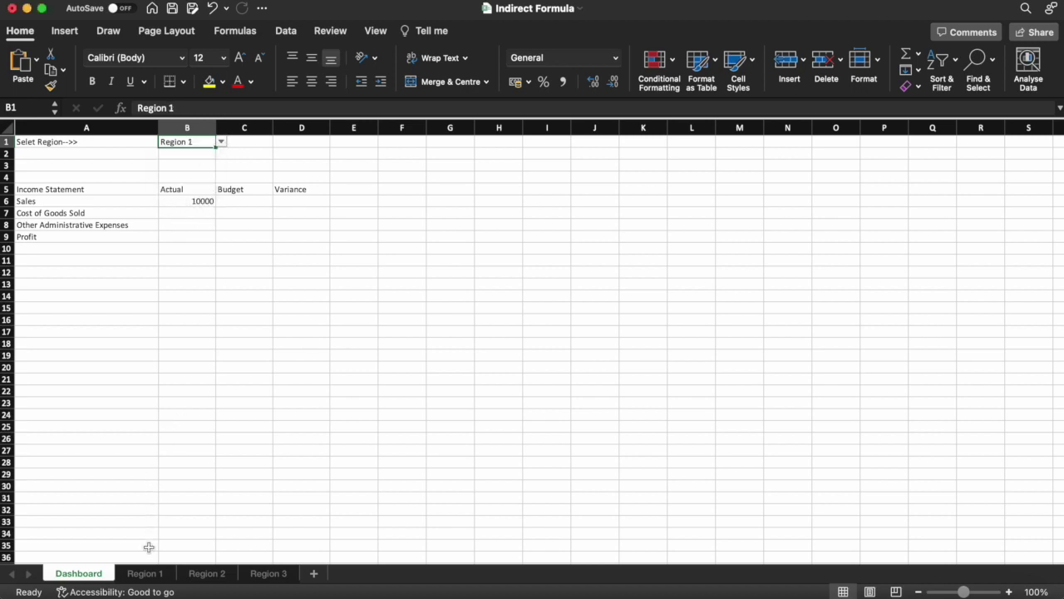
left_click(146, 573)
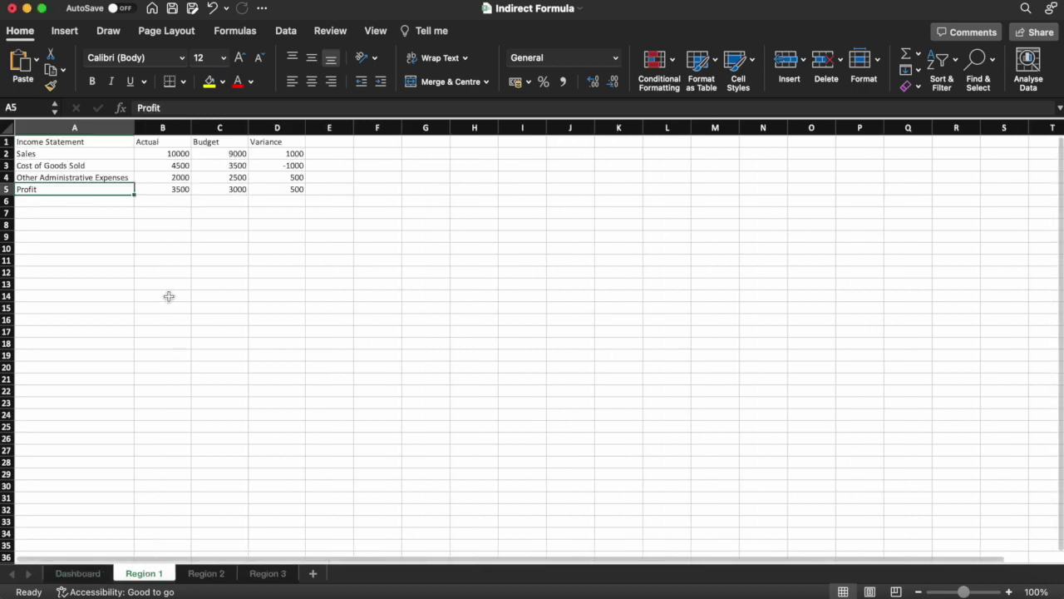
left_click(85, 574)
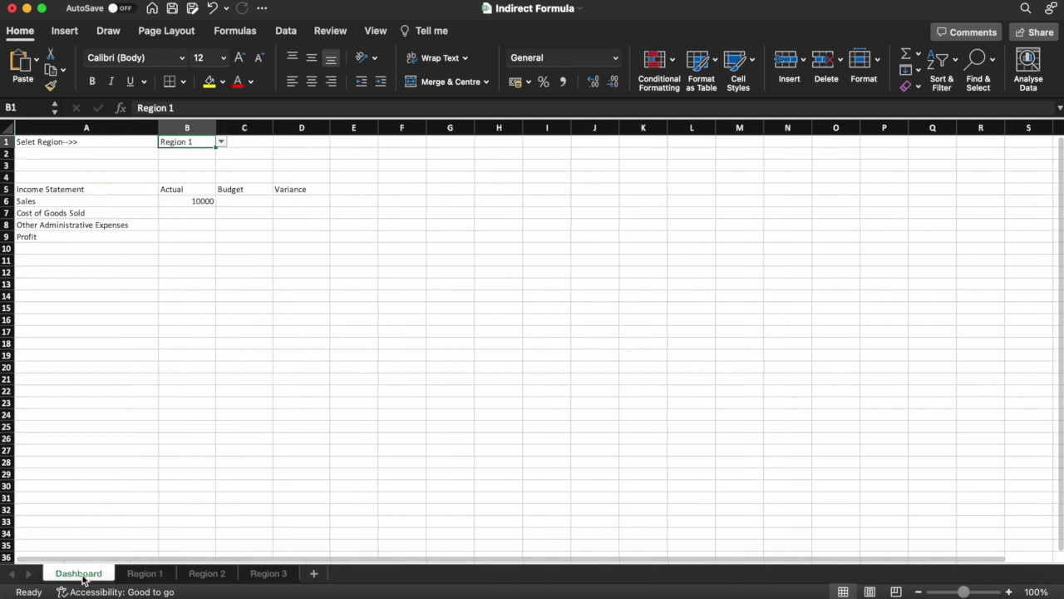
Step: Select Region 3 in the Dashboard's B1 and check the Sales actual against the Region 3 sheet
left_click(221, 142)
left_click(197, 181)
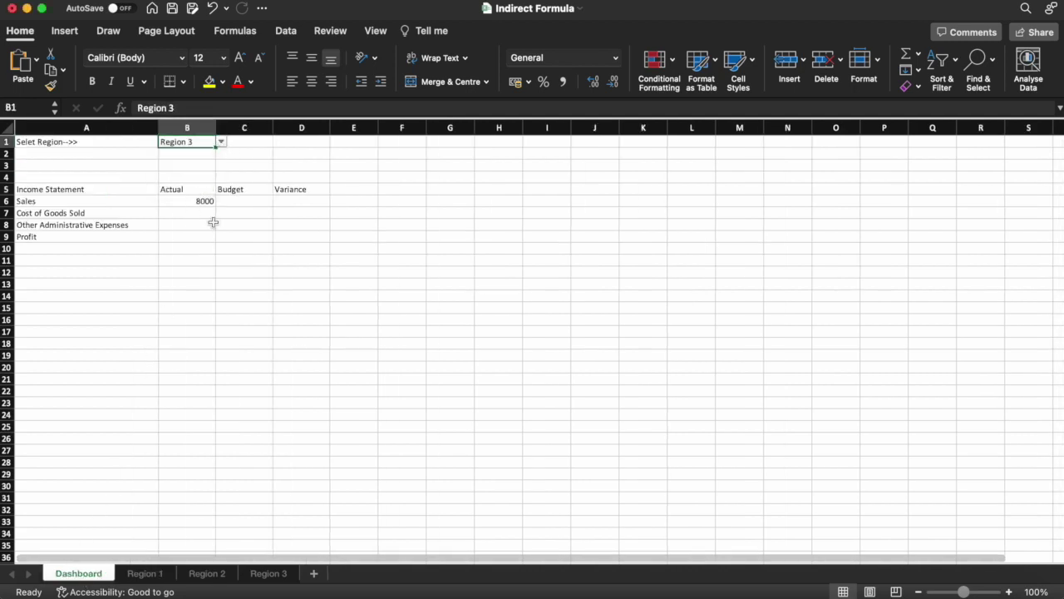
left_click(265, 574)
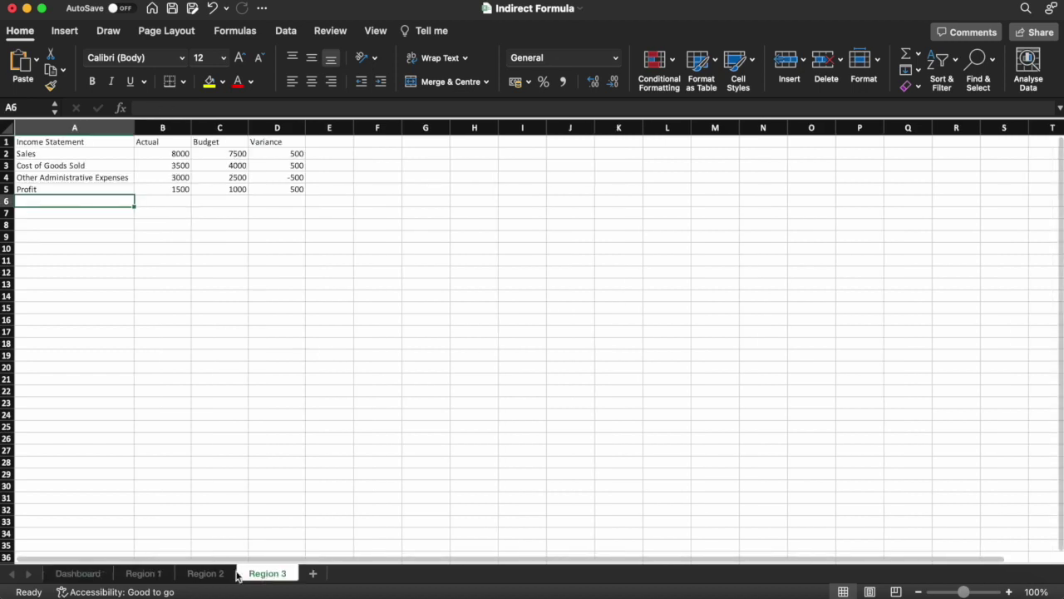
left_click(83, 575)
Step: Lock the column of the lookup value in the B6 formula by changing it to $A6
left_click(199, 201)
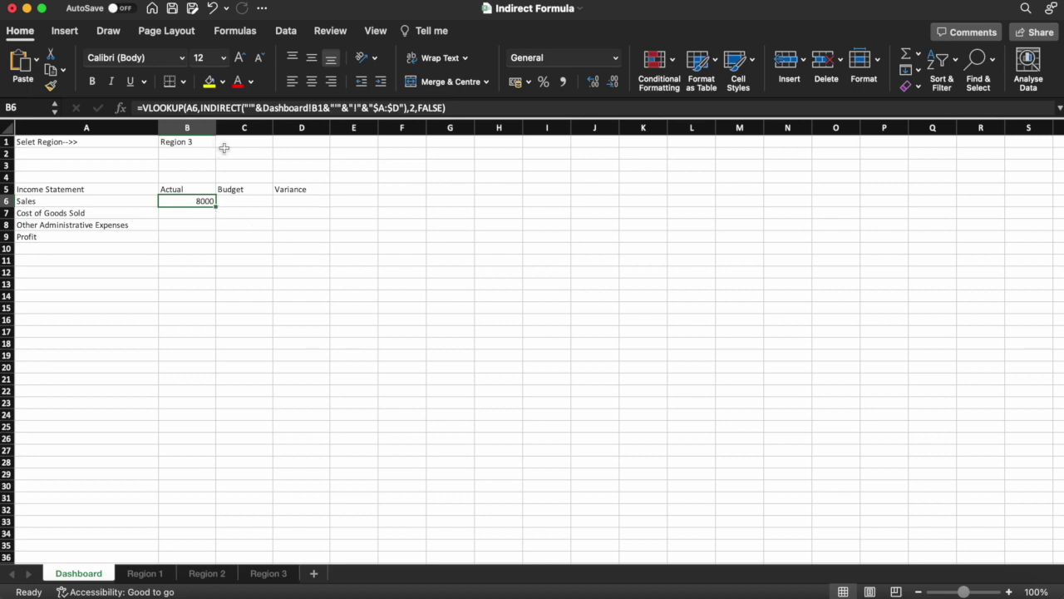
left_click(193, 108)
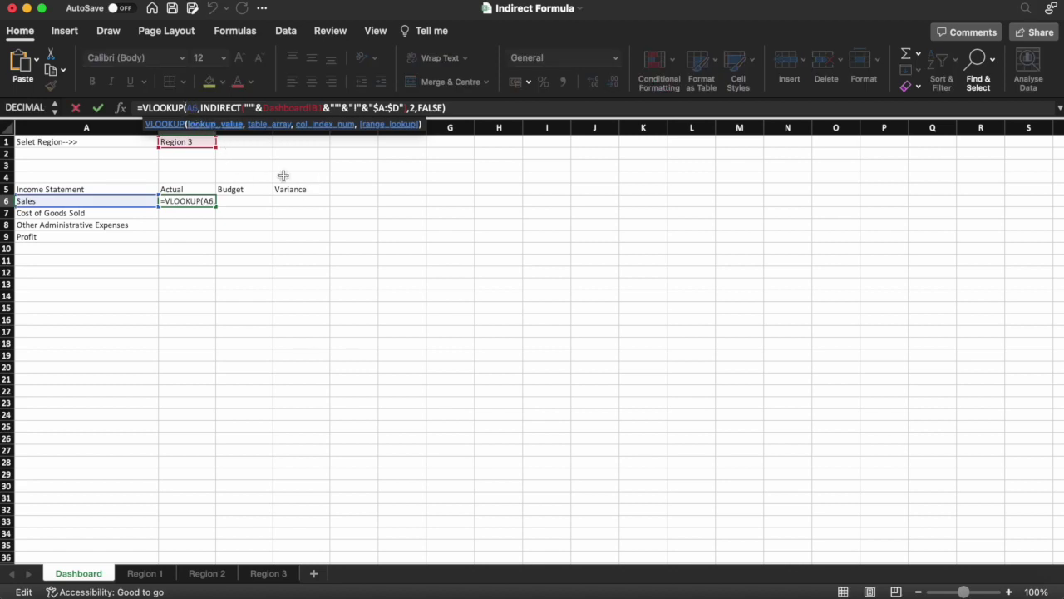
type("$")
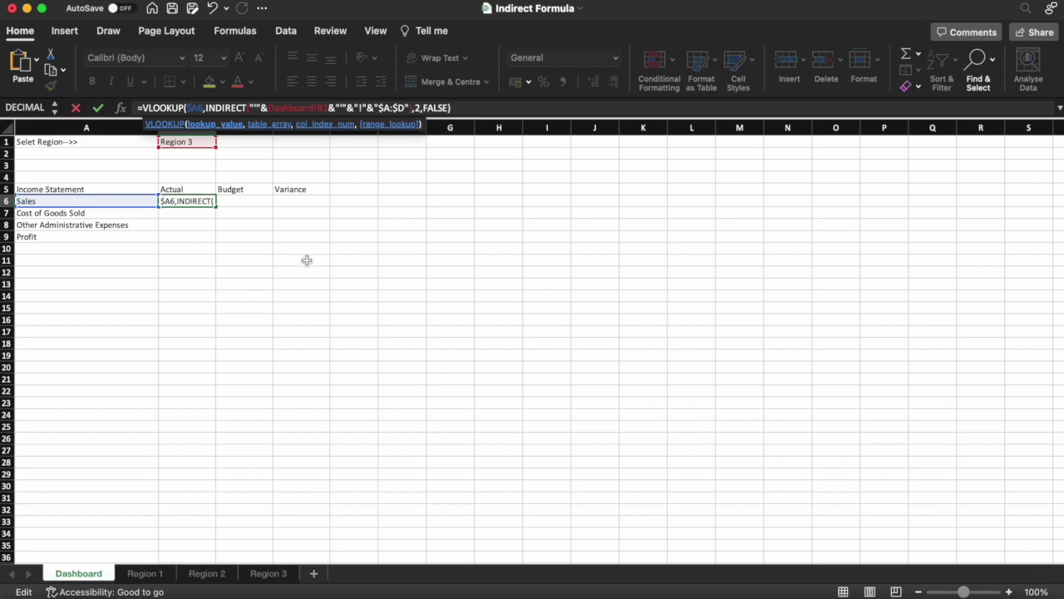
key("ctrl+Return")
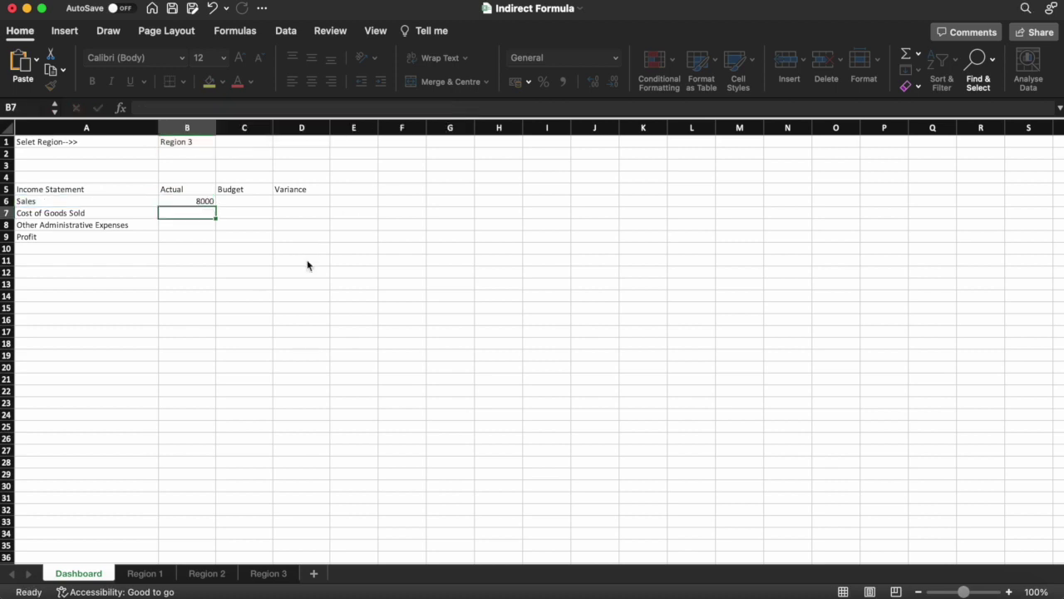
Step: Try copying the B6 formula down to B7:B9 and inspect the cell references in B7
key("super+c")
key("Down")
key("shift+Down")
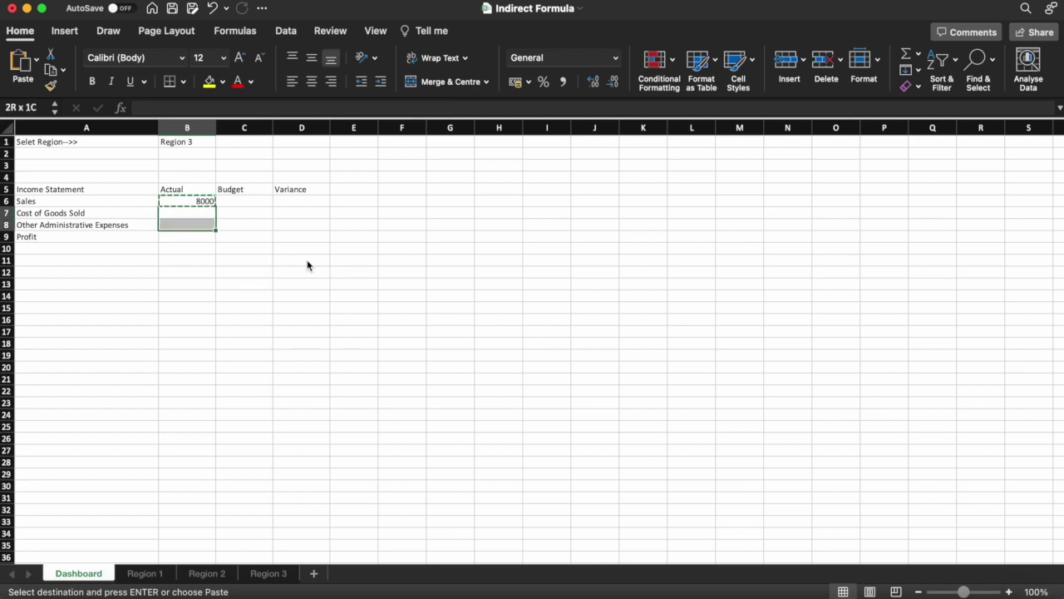
key("shift+Down")
key("Up")
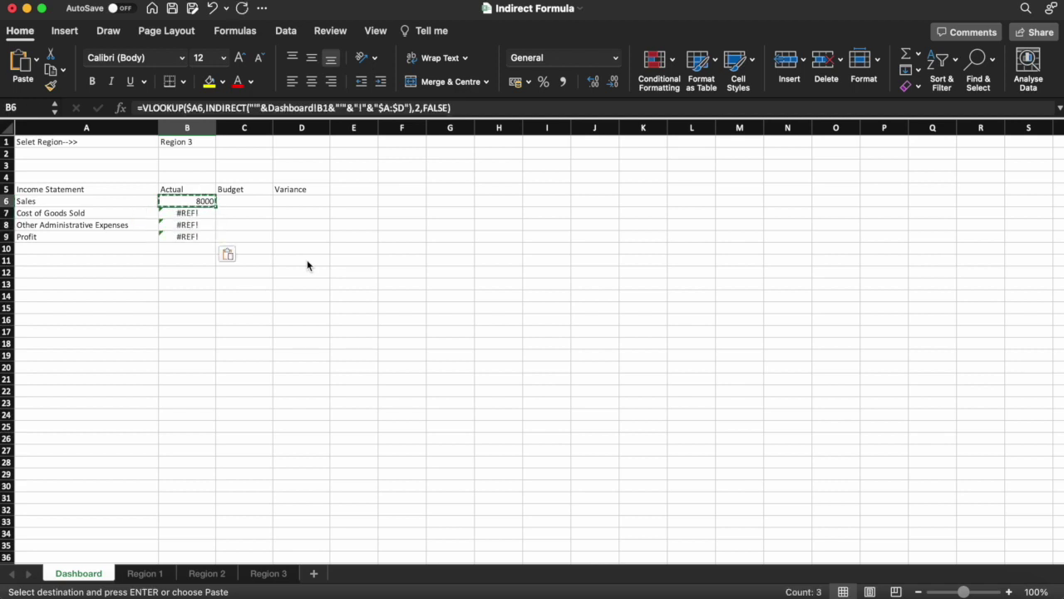
key("Escape")
key("Down")
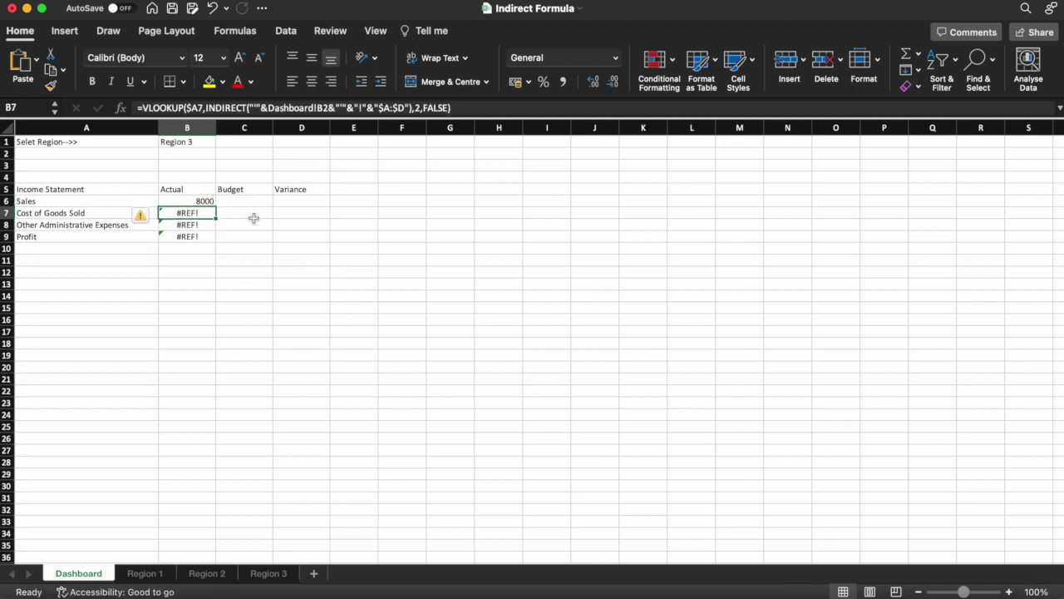
double_click(199, 213)
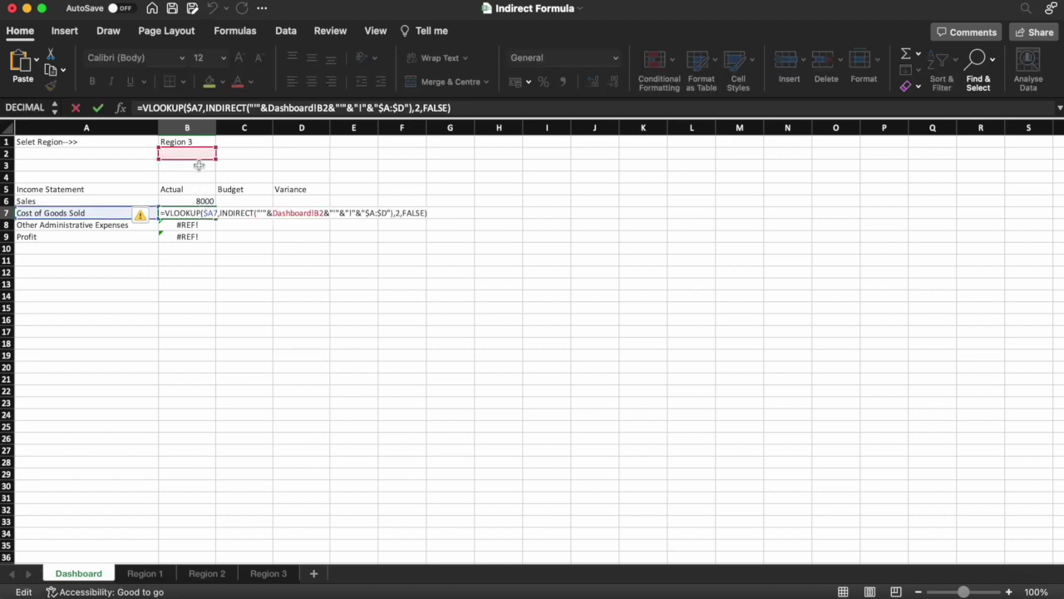
key("Escape")
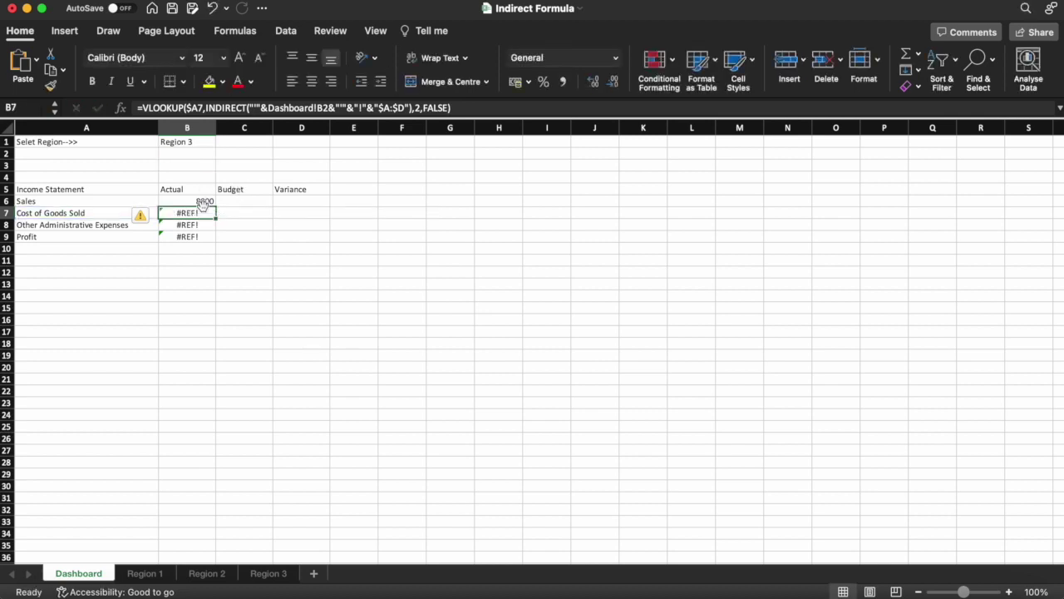
Step: Make the region reference in the B6 formula absolute as Dashboard!$B$1
left_click(202, 205)
double_click(327, 107)
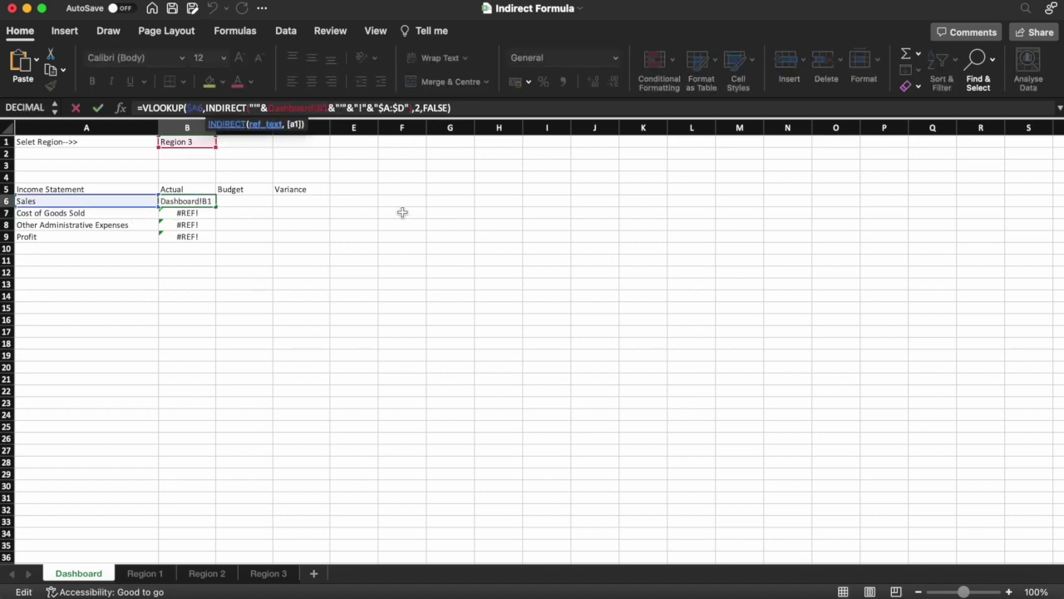
key("F4")
key("Return")
Step: Copy the Sales Actual formula from B6 down to the other Actual rows, B7:B9
key("Up")
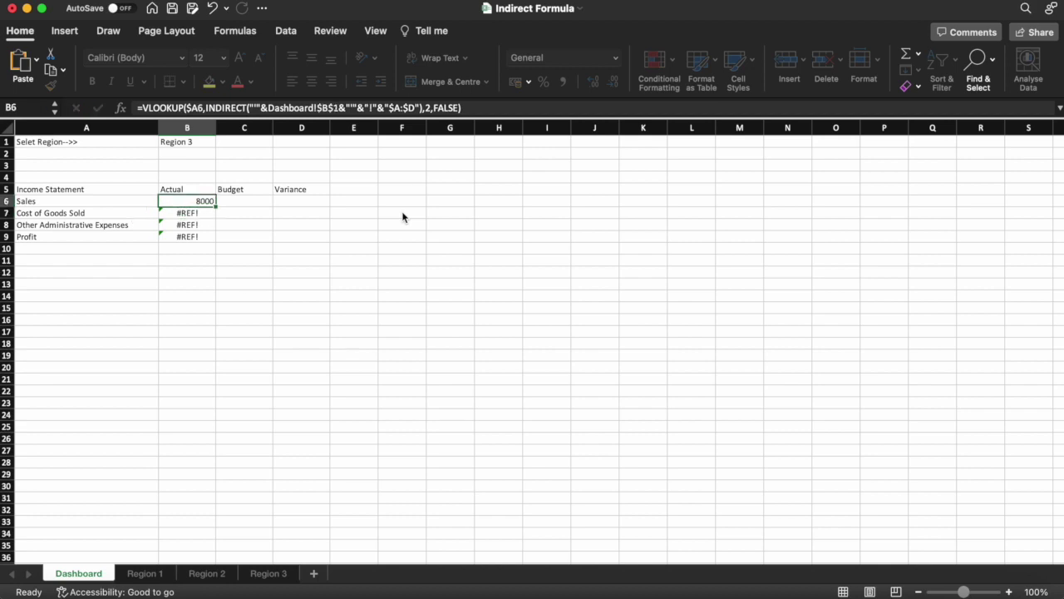
key("super+c")
key("Down")
key("shift+Down")
key("shift+Down")
key("super+v")
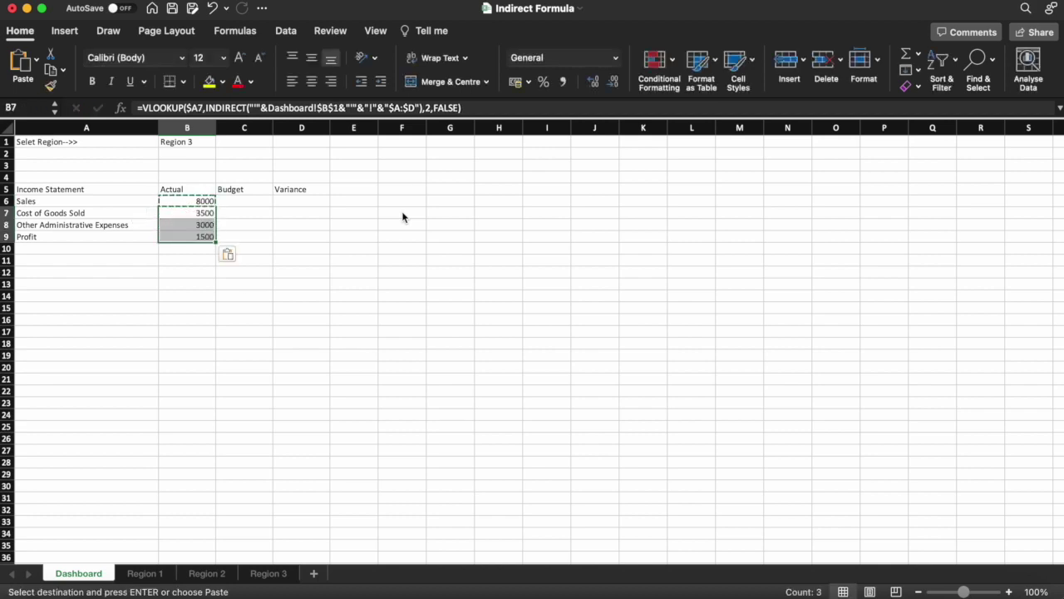
key("Up")
key("Escape")
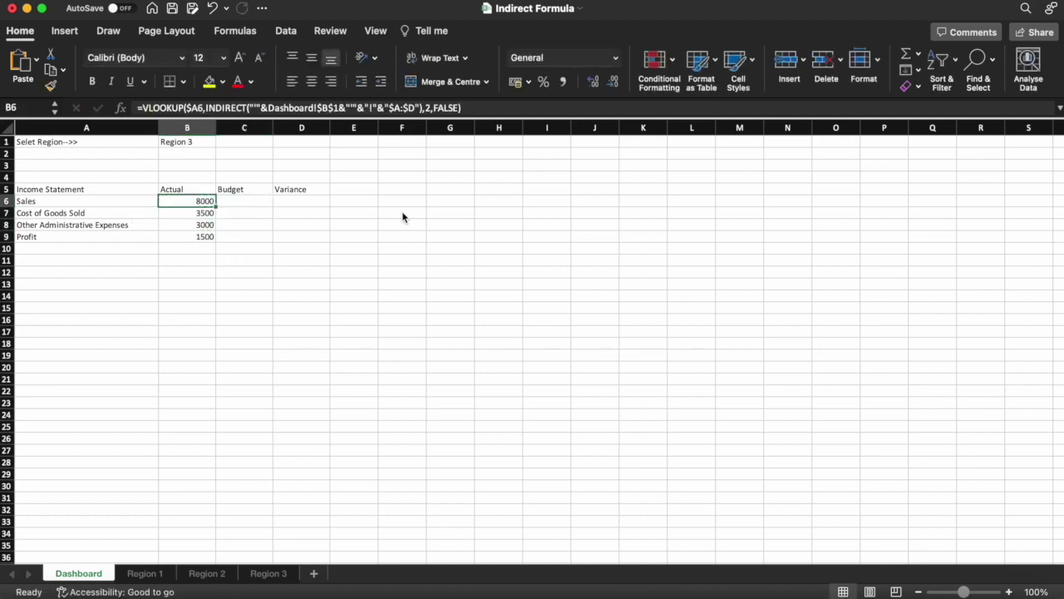
Step: Copy the Actual formulas in B6:B9 across to the Budget and Variance columns, C6:D9
key("shift+Down")
key("shift+Down")
key("shift+Down")
key("super+c")
key("Right")
key("shift+Right")
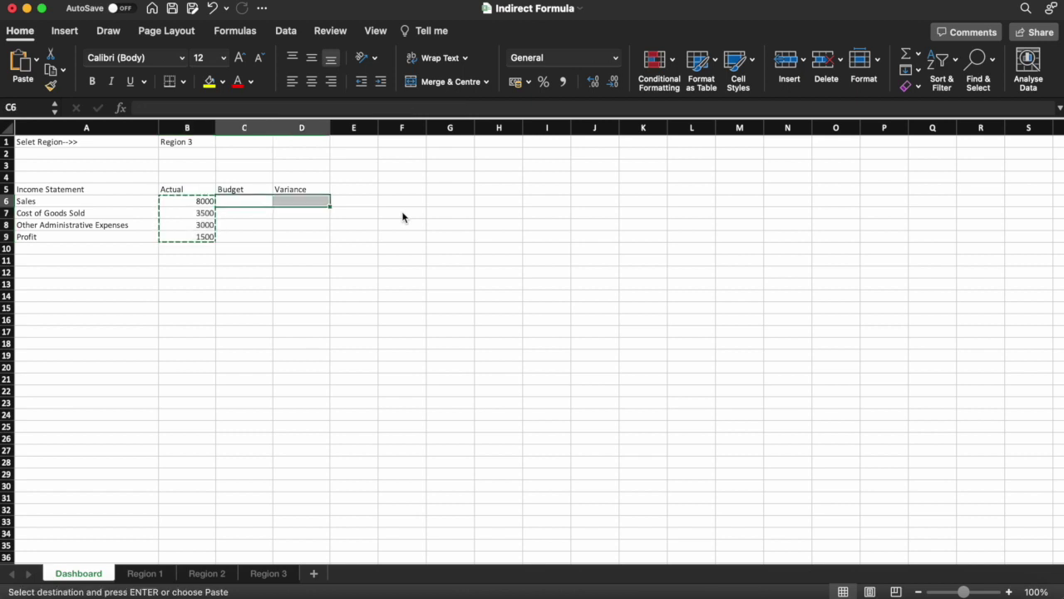
key("super+v")
key("Left")
key("Escape")
Step: Change the VLOOKUP column index in the Sales Budget cell C6 to 3
key("Right")
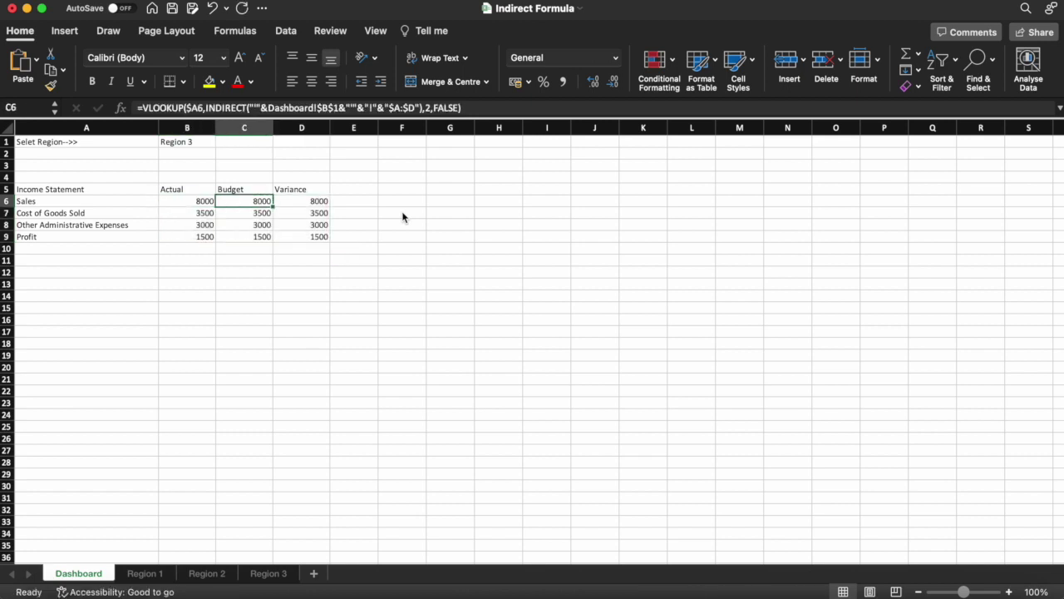
left_click(430, 107)
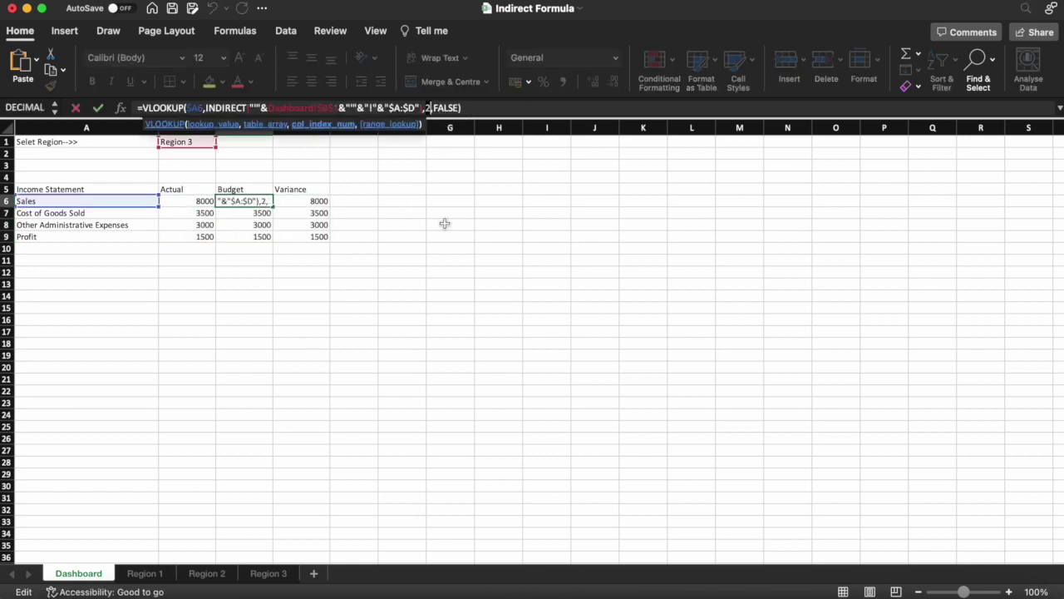
key("Return")
Step: Change the VLOOKUP column index in D6 so it returns the region sheet's fourth column, Variance
key("Right")
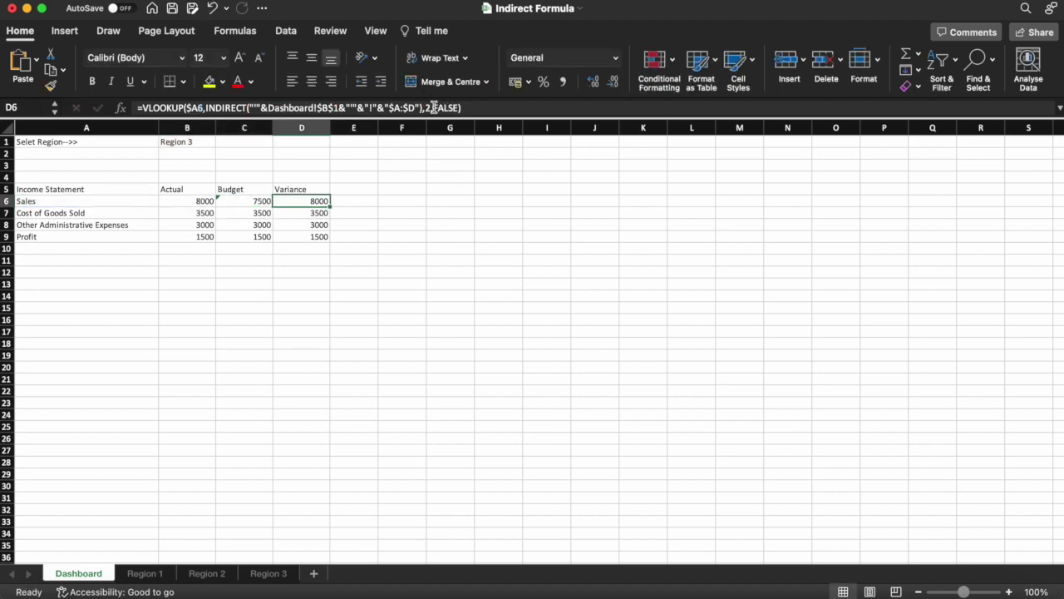
left_click(429, 107)
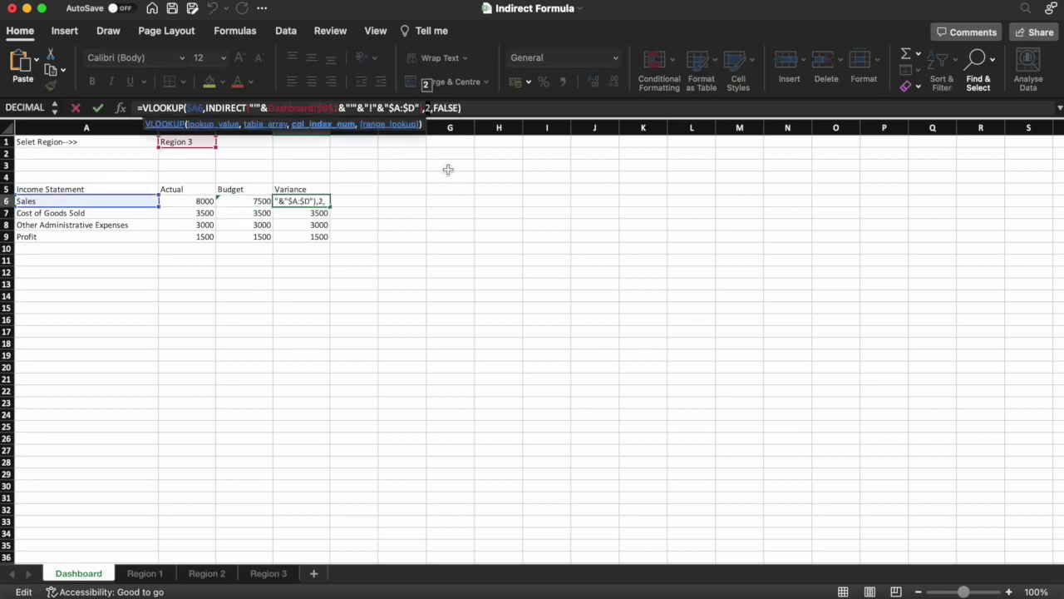
key("BackSpace")
type("3")
key("Return")
Step: Copy the Budget and Variance formulas from C6:D6 down to C7:D9
key("Up")
key("Left")
key("Left")
key("Right")
key("shift+Right")
key("cmd+c")
key("Down")
key("shift+Down")
key("shift+Down")
key("cmd+v")
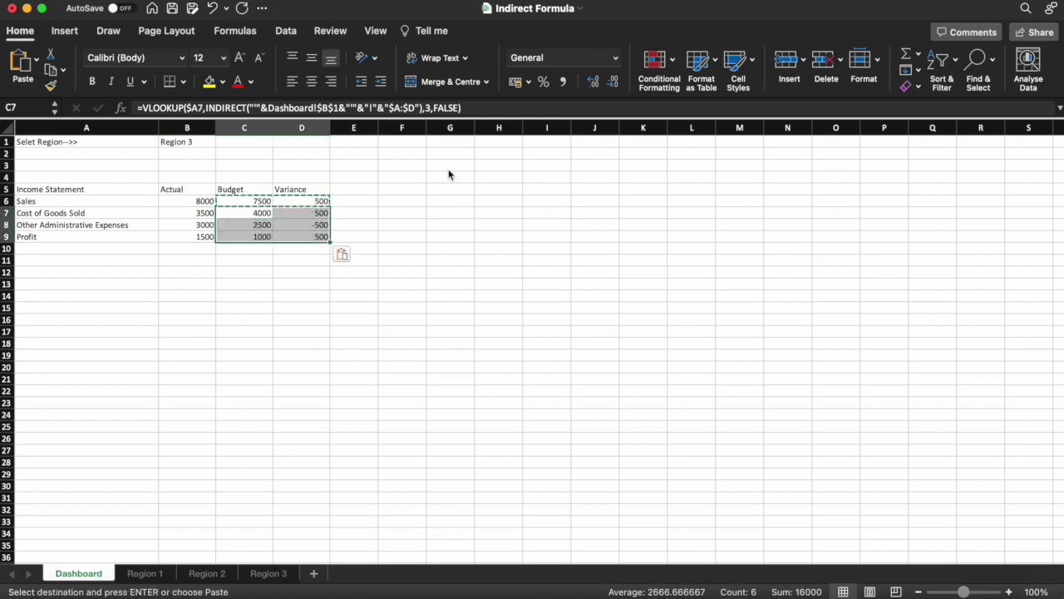
key("Left")
key("Down")
key("Escape")
Step: Compare the full Dashboard income statement for Region 3 with the figures on the Region 3 sheet
key("Up")
key("Up")
key("Up")
key("Up")
key("Up")
key("Up")
key("Up")
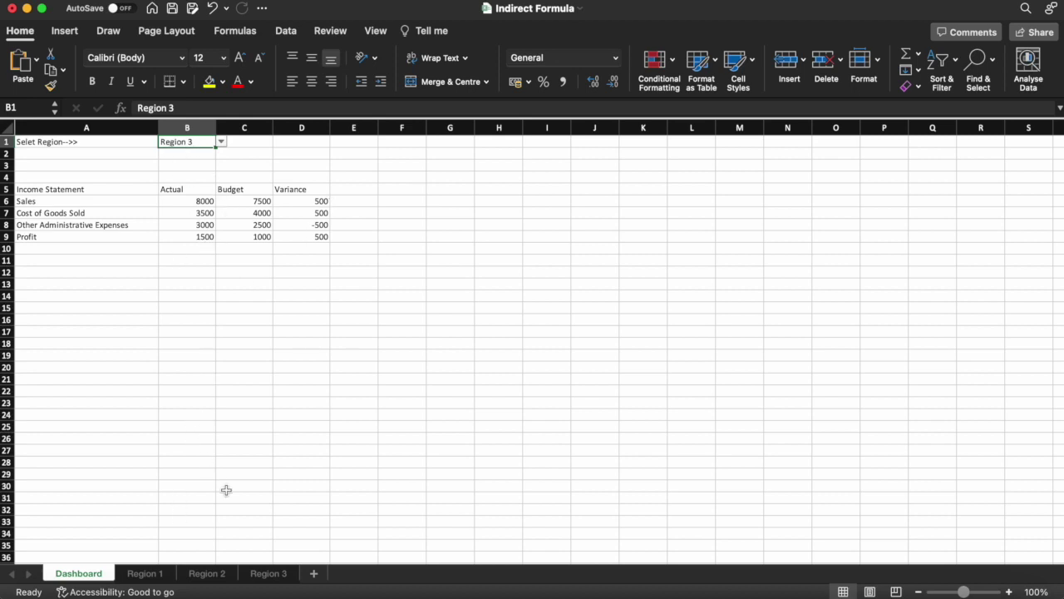
left_click(264, 573)
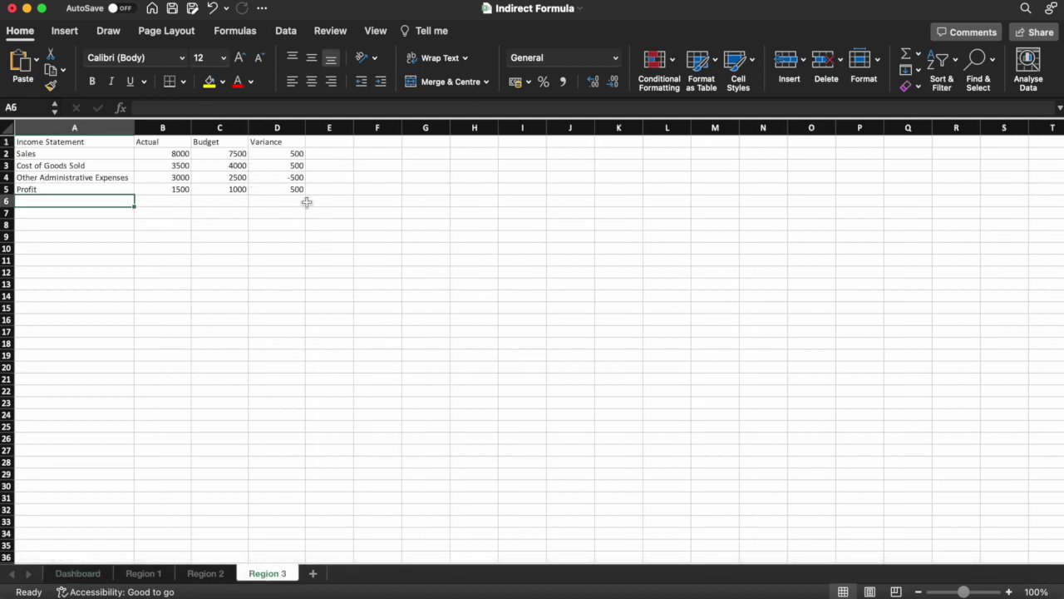
left_click(86, 575)
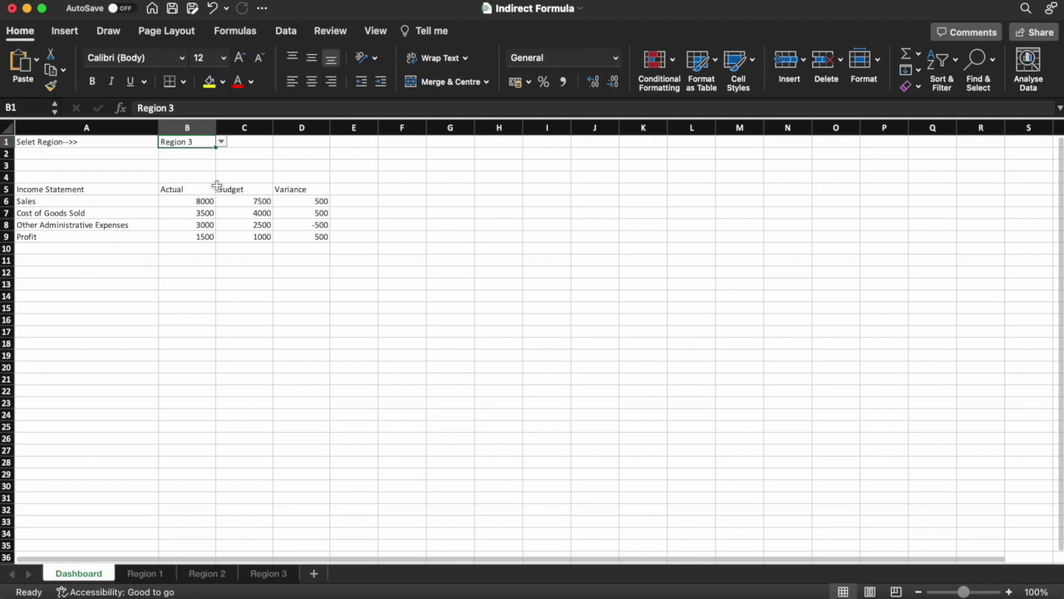
Step: Switch B1 to Region 1 and compare all Dashboard figures with the Region 1 sheet
left_click(222, 143)
left_click(197, 153)
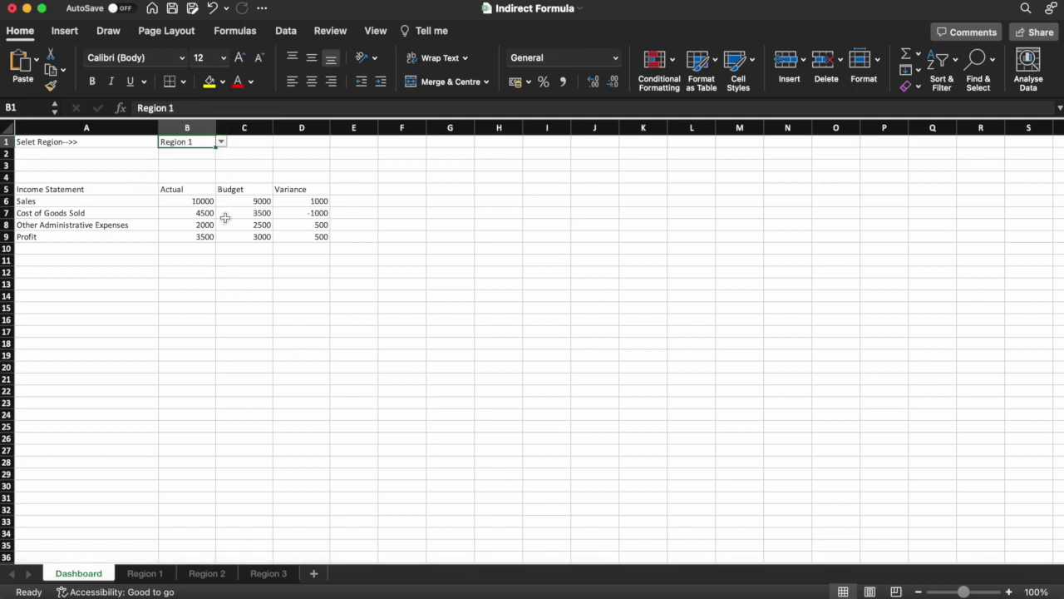
left_click(155, 573)
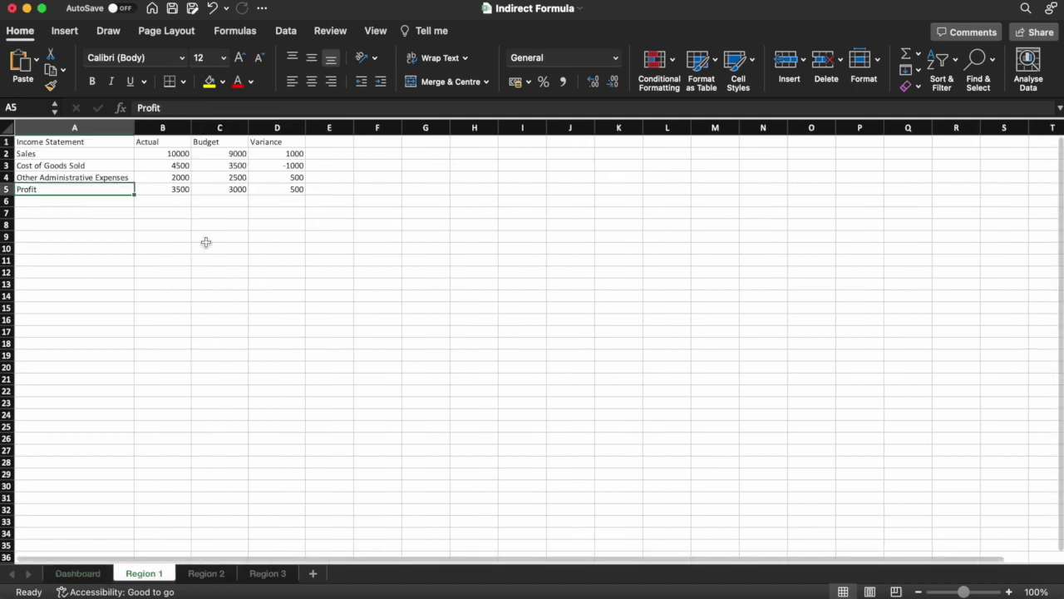
left_click(83, 578)
Step: Switch B1 to Region 2 and compare all Dashboard figures with the Region 2 sheet
left_click(221, 142)
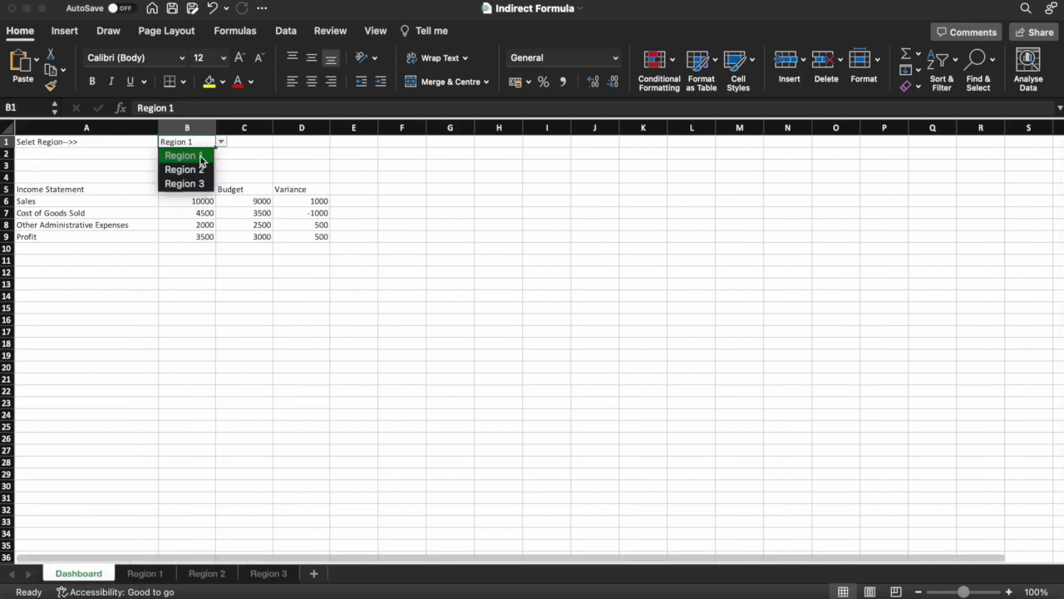
left_click(198, 170)
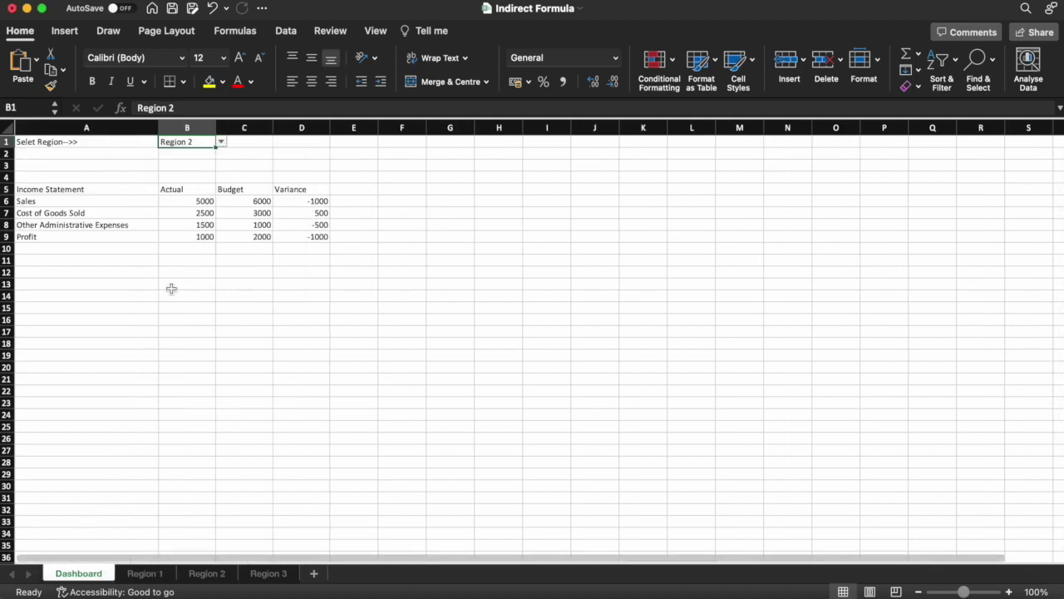
left_click(195, 575)
left_click(79, 579)
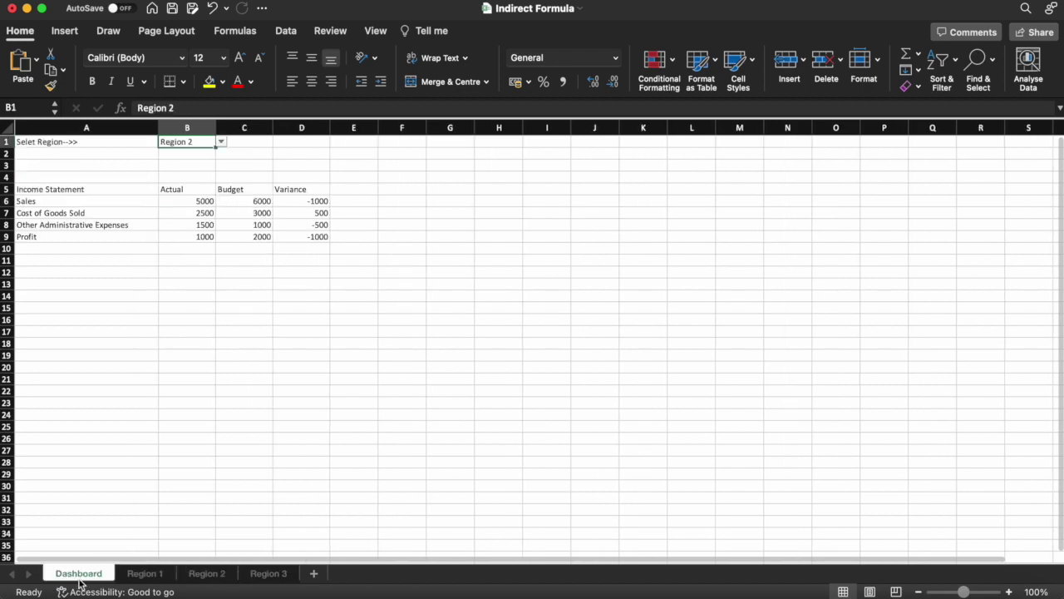
left_click(219, 164)
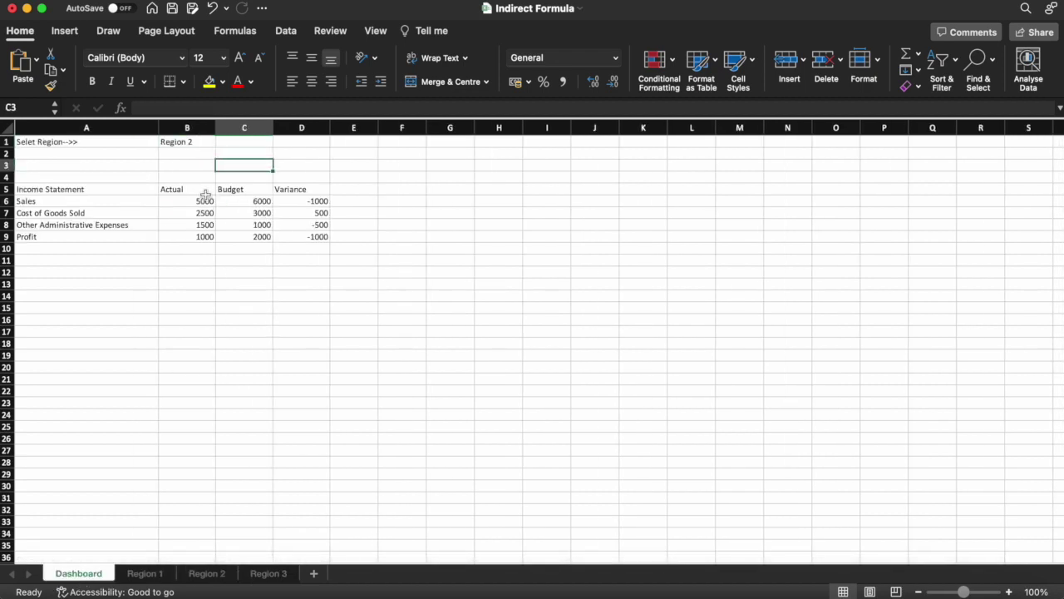
left_click(206, 193)
left_click(203, 200)
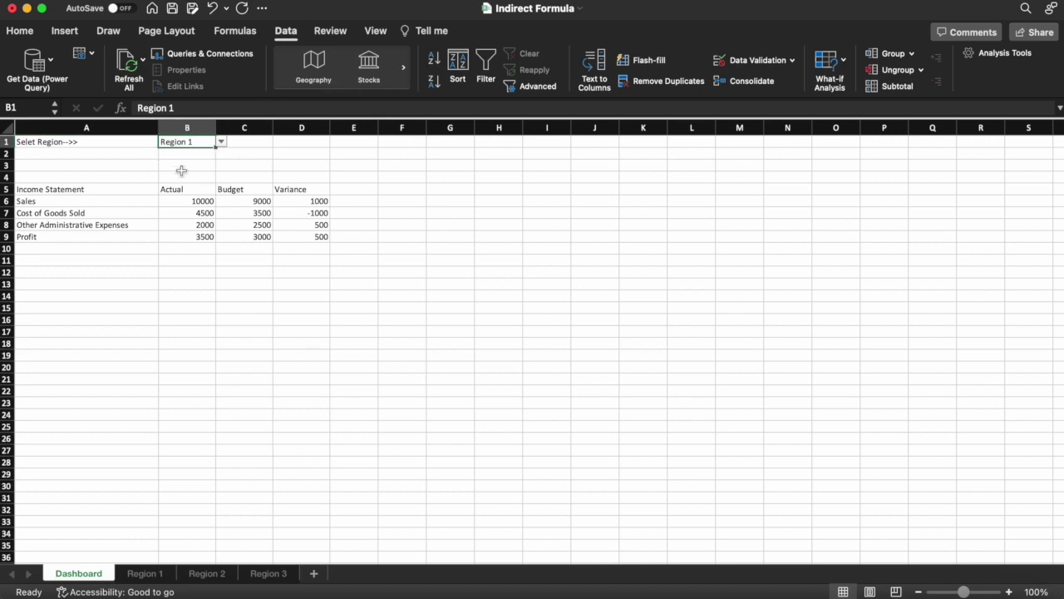
Step: Add a new sheet after the Region 3 sheet and name it Region 4
left_click(315, 575)
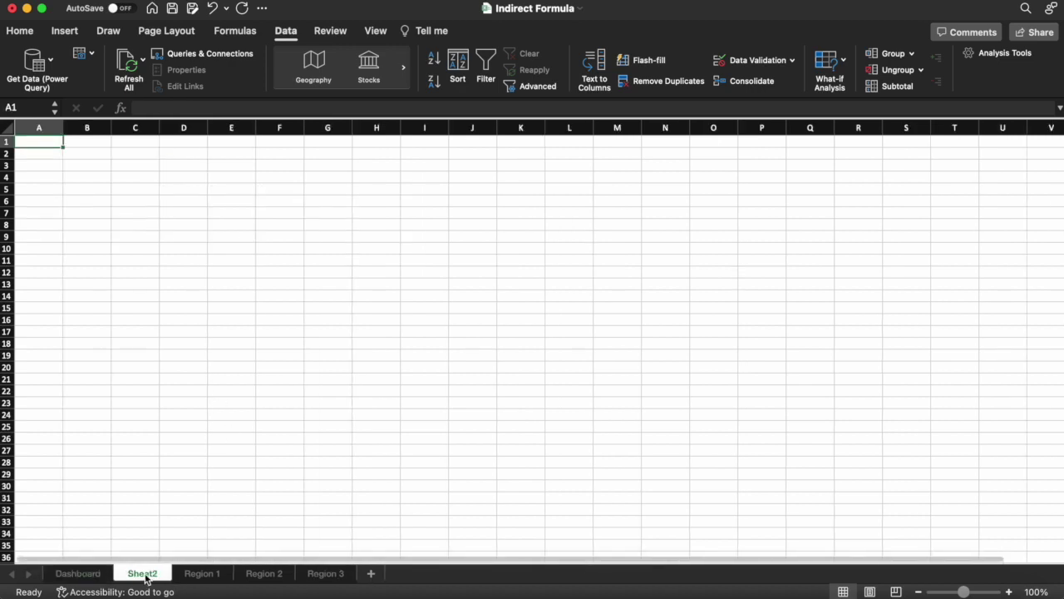
left_click_drag(145, 577, 371, 577)
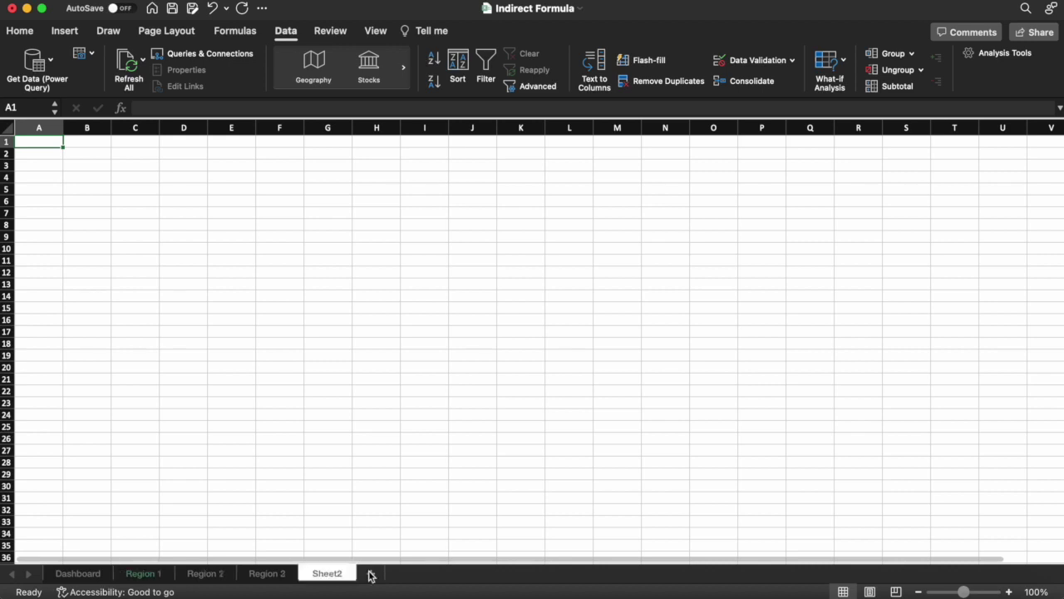
double_click(326, 576)
type("Region 4")
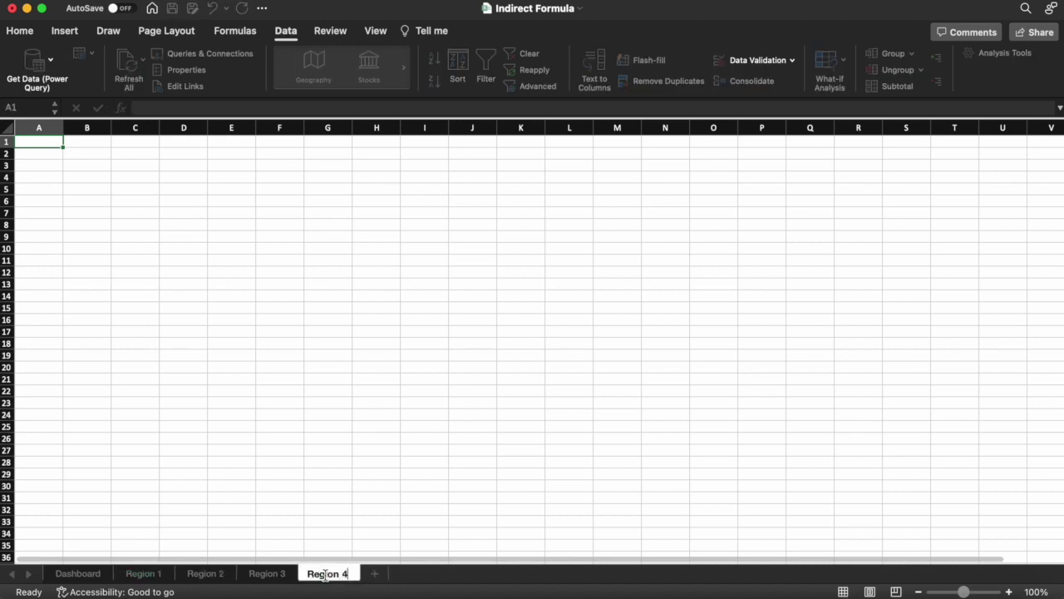
key("Return")
Step: Copy columns A:D of the Region 3 sheet into the Region 4 sheet, starting at column A
left_click(257, 575)
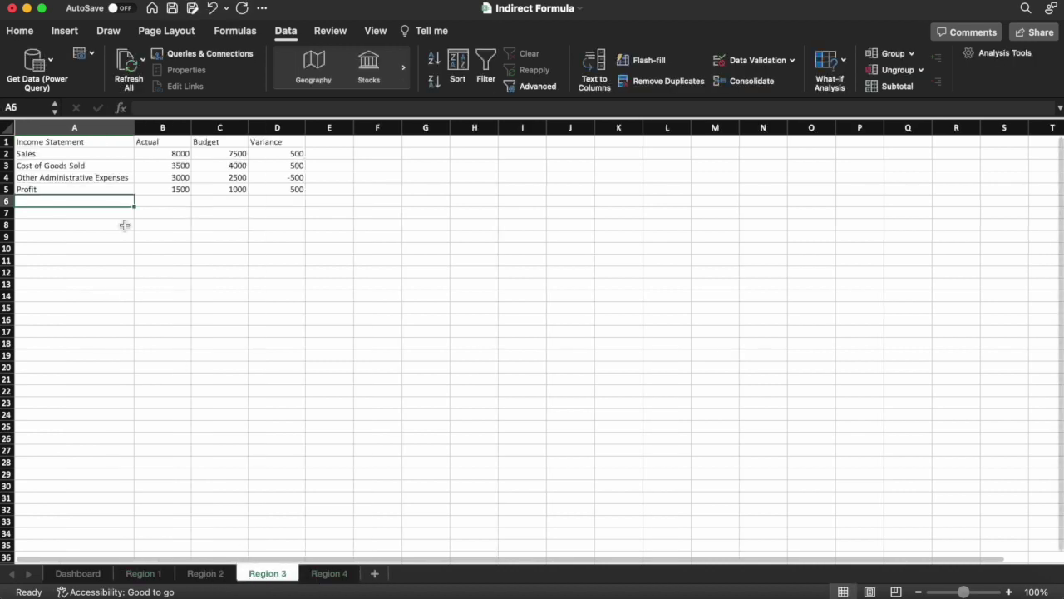
left_click_drag(68, 127, 272, 139)
key("super+c")
left_click(316, 574)
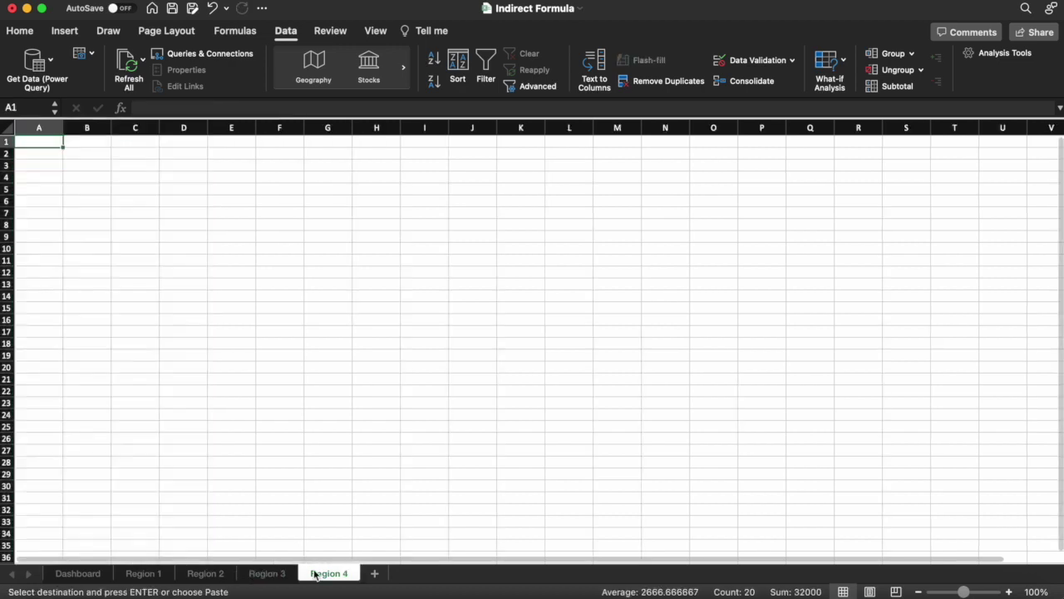
left_click(43, 129)
key("super+v")
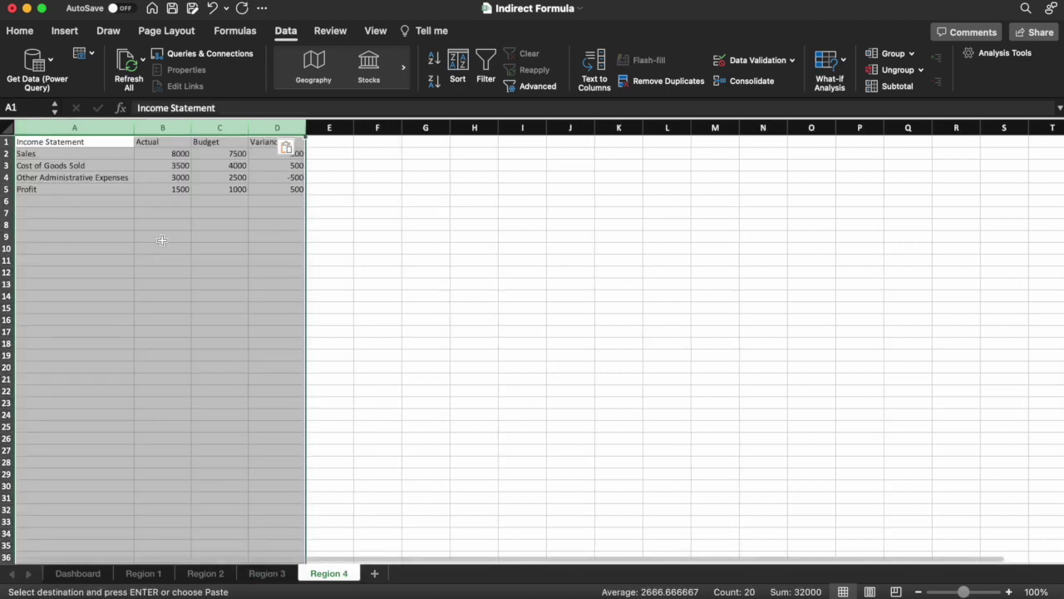
Step: Set Sales on the Region 4 sheet to 12000 Actual and 11000 Budget
left_click(162, 237)
left_click(166, 155)
type("12000")
key("Return")
key("Up")
key("Right")
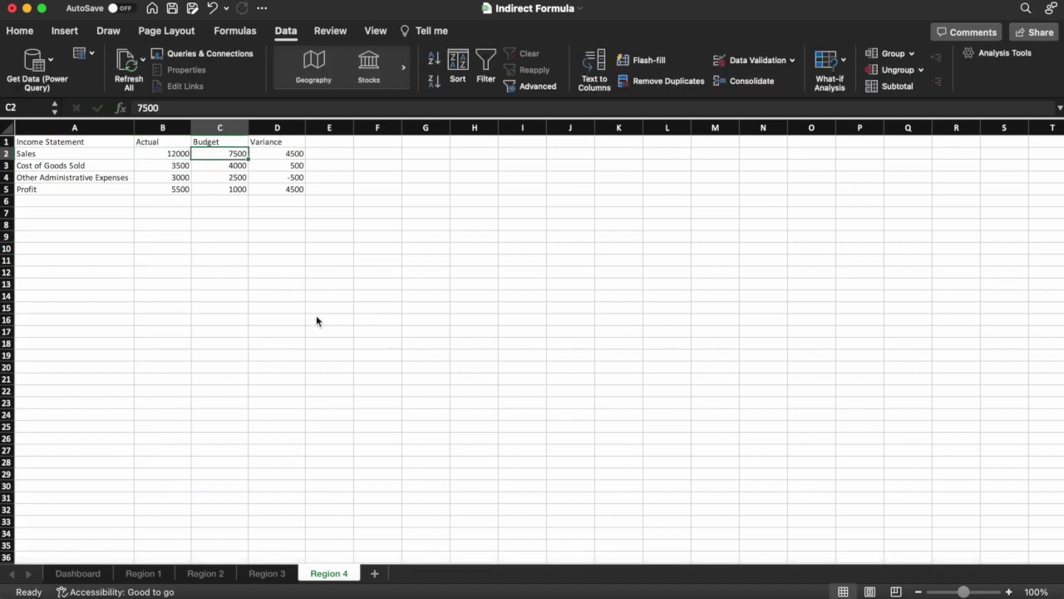
type("11000")
key("Return")
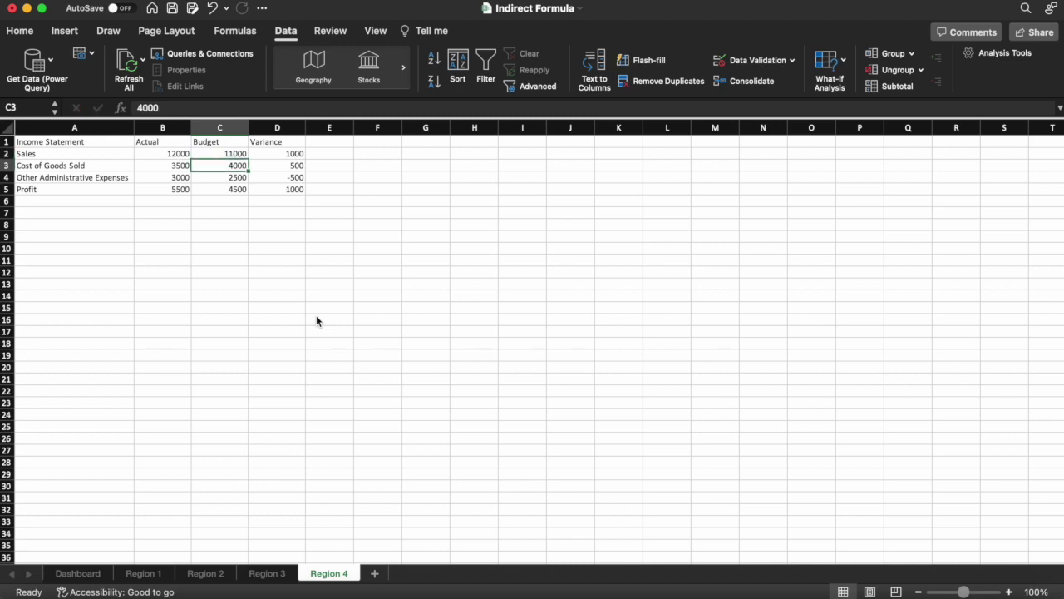
Step: Set Cost of Goods Sold on the Region 4 sheet to 5000 Actual and 6000 Budget
key("Left")
type("5000")
key("Return")
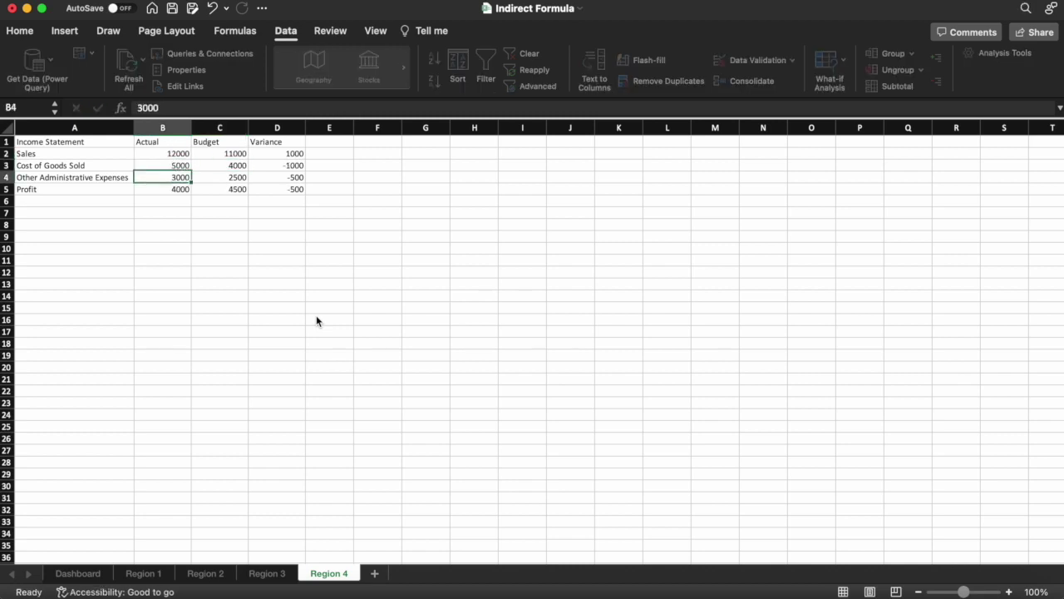
key("Up")
key("Right")
type("6000")
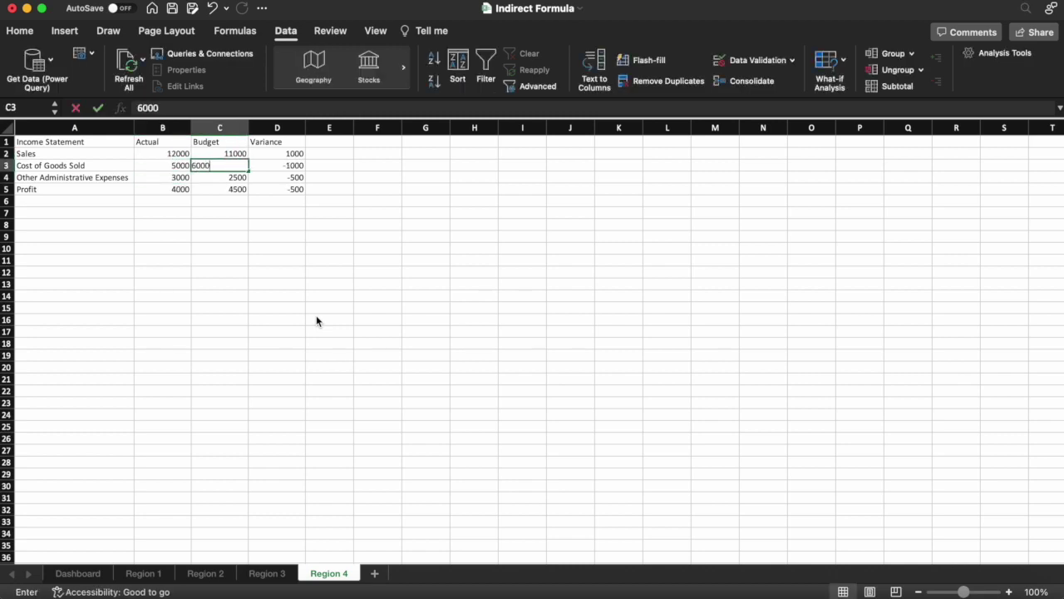
key("Return")
Step: Set Other Administrative Expenses on the Region 4 sheet to 5000 Actual and 4000 Budget
key("Left")
type("5000")
key("Return")
key("Up")
key("Right")
type("4000")
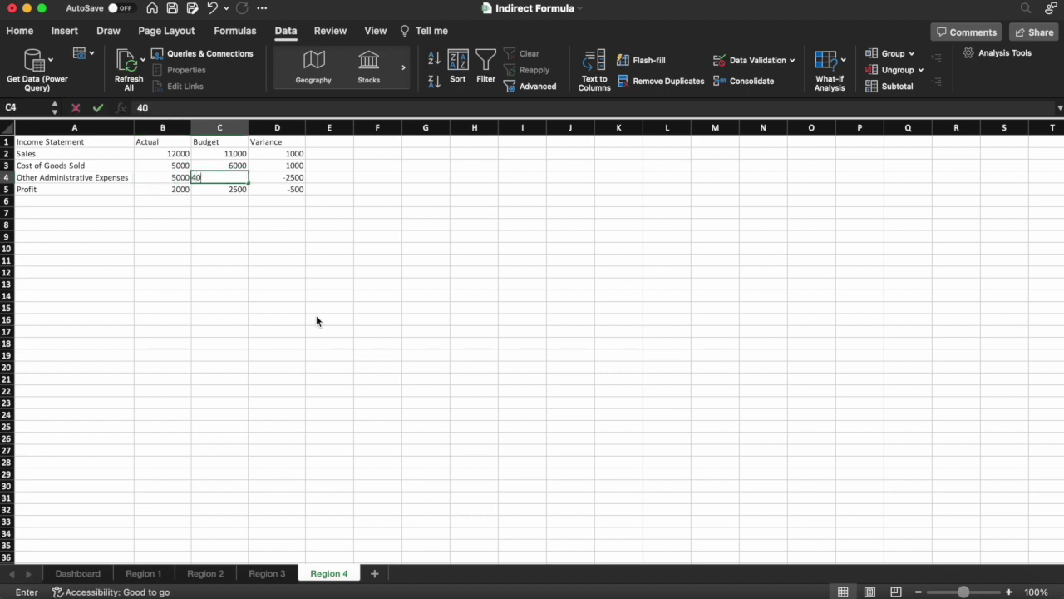
key("Return")
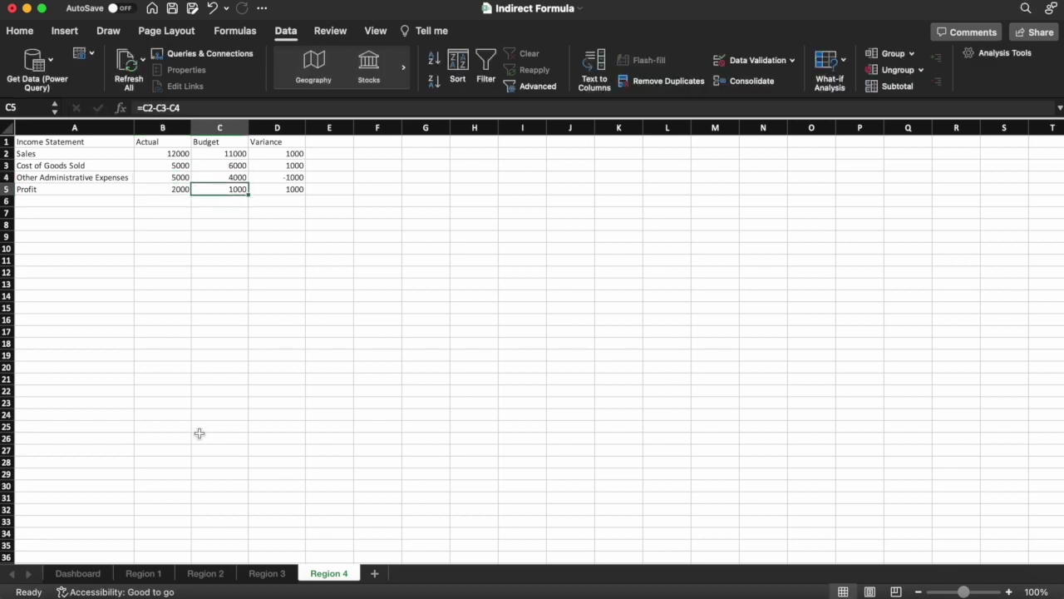
Step: Add Region 4 to the data validation list source of cell B1 on the Dashboard
left_click(90, 573)
left_click(206, 211)
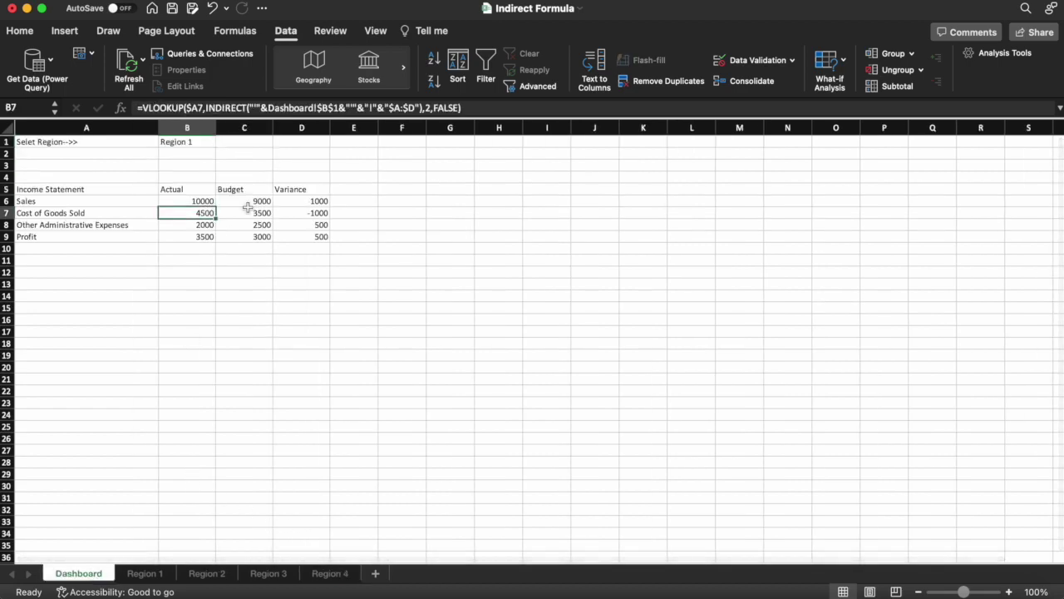
left_click(188, 141)
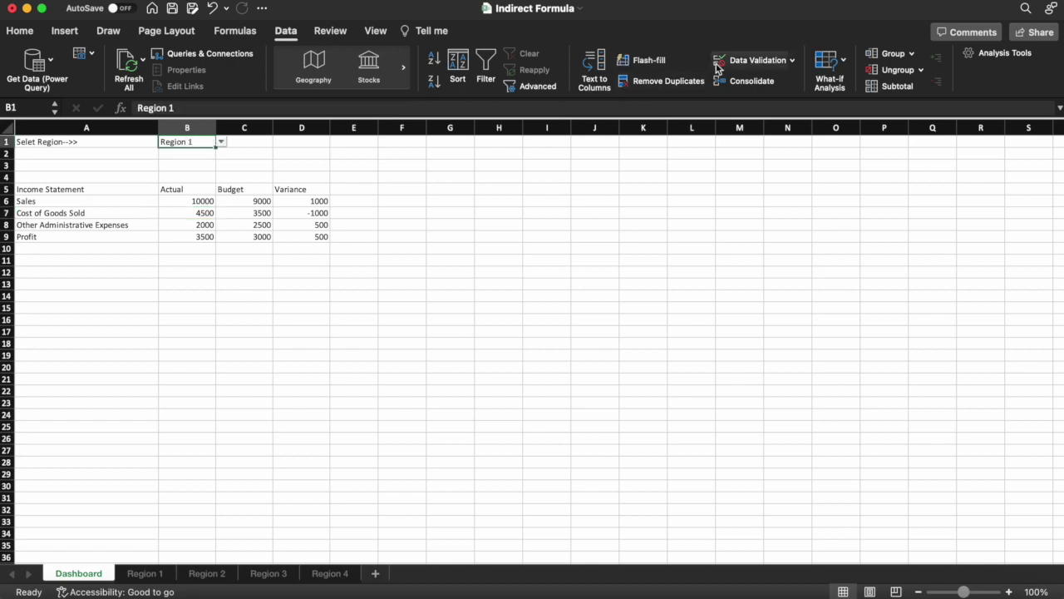
left_click(750, 64)
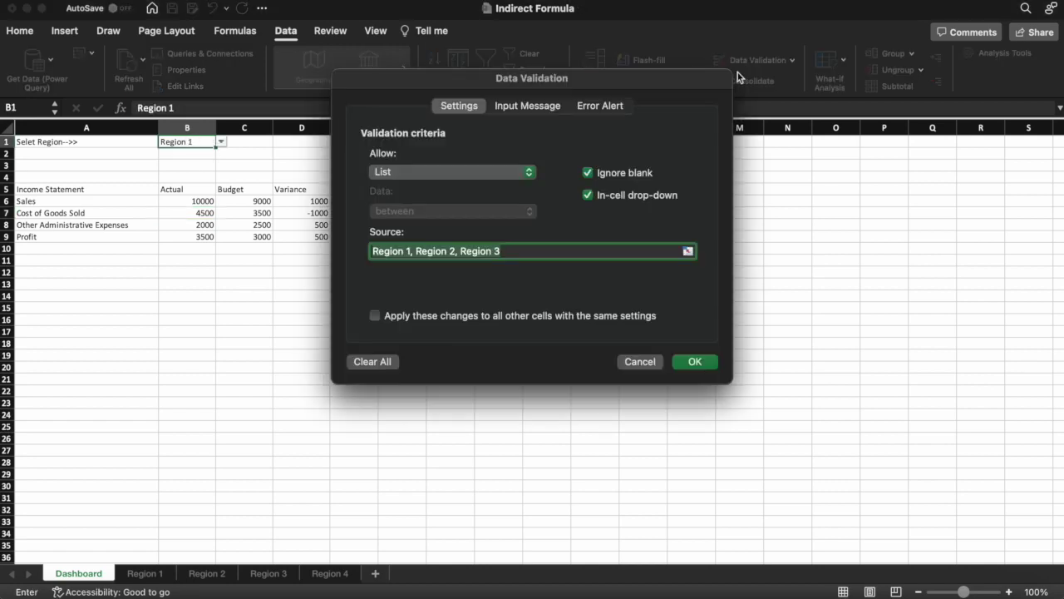
left_click(509, 252)
type(", re")
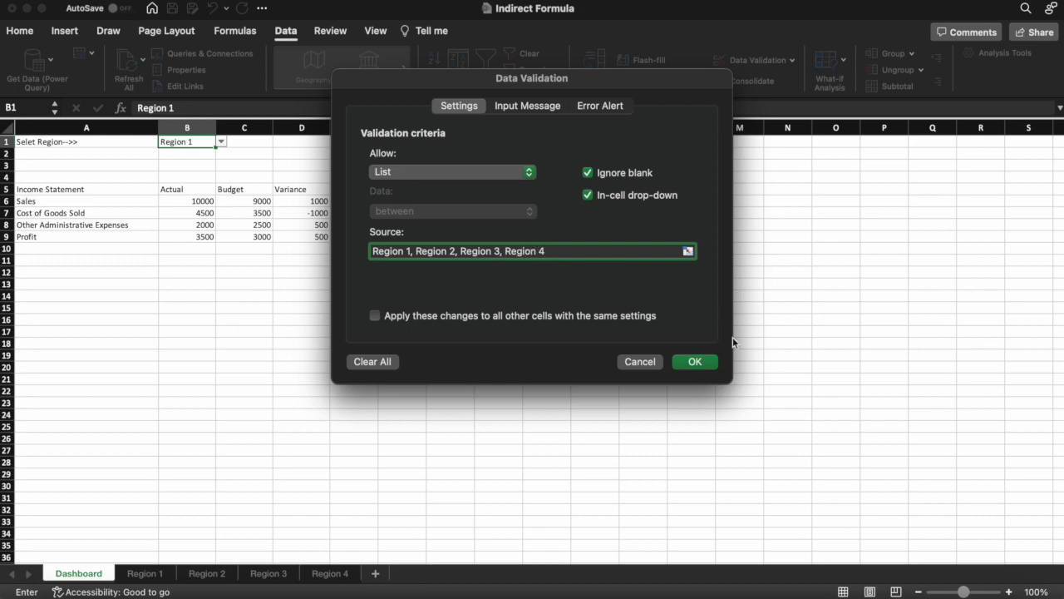
left_click(691, 361)
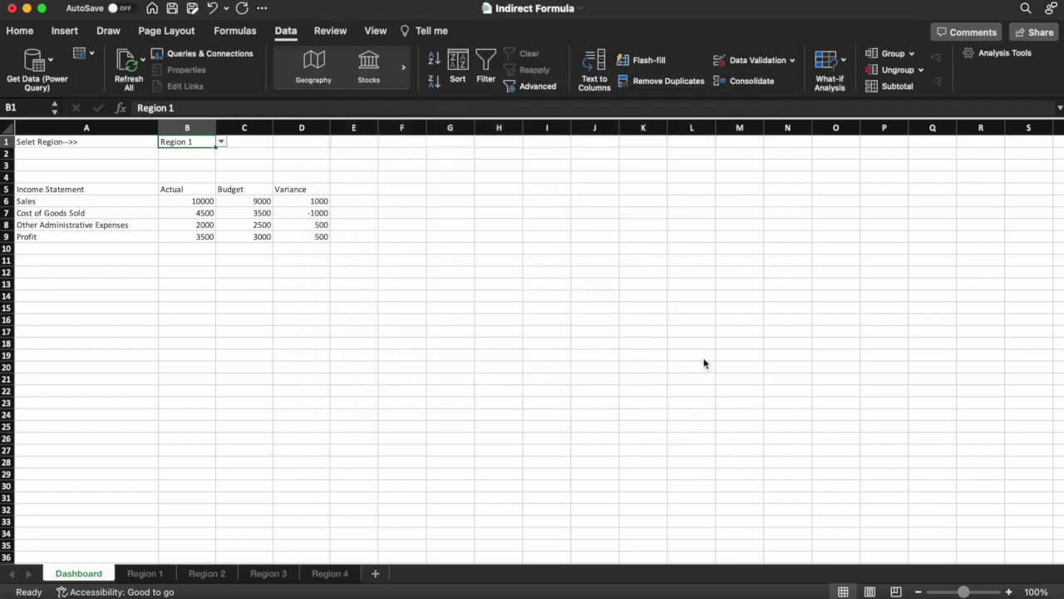
Step: Switch B1 to Region 4 and examine the lookup formulas in the Actual column
left_click(221, 141)
left_click(184, 198)
left_click(203, 213)
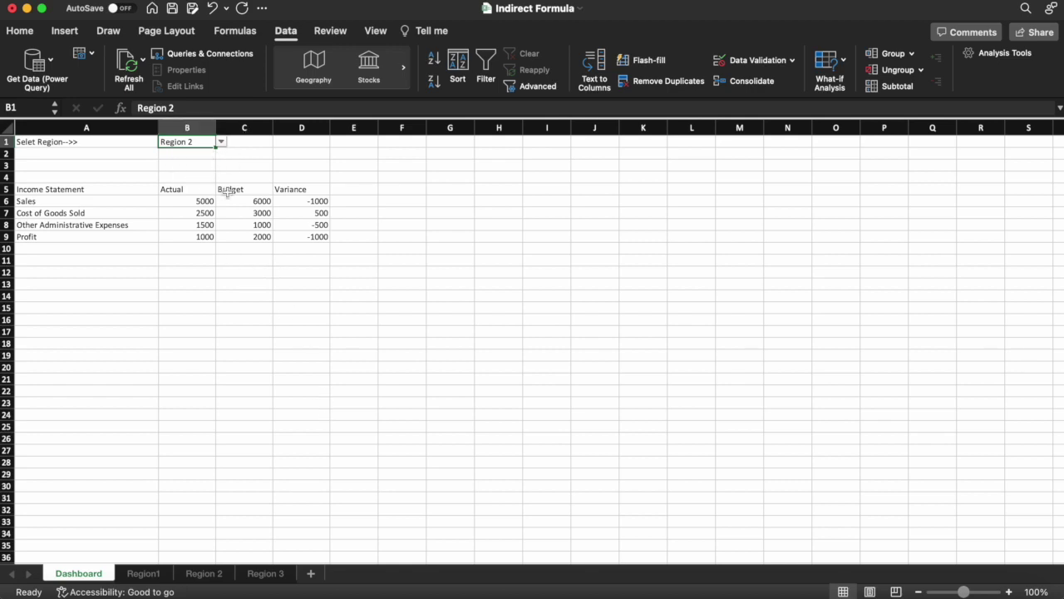
left_click(188, 200)
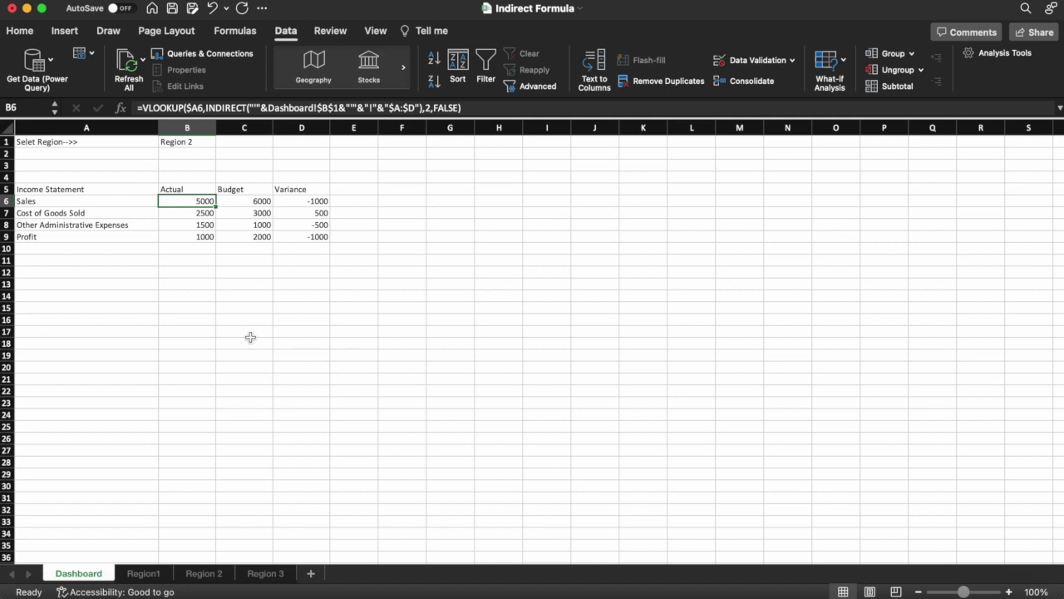
Step: Edit the first region sheet's name, leaving it as Region1 without a space
left_click(143, 574)
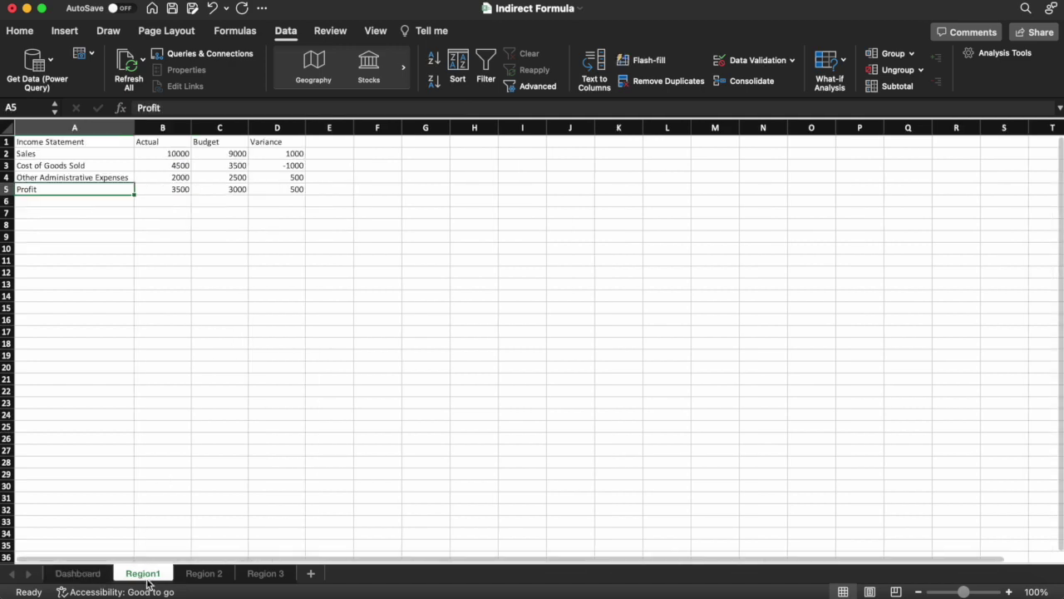
double_click(156, 580)
key("Right")
key("Left")
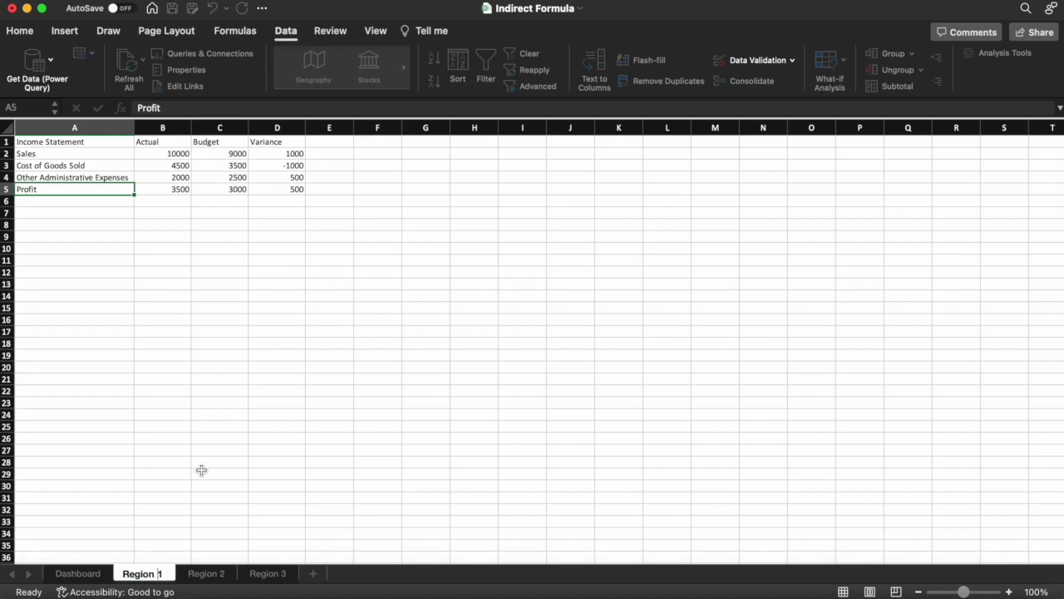
key("BackSpace")
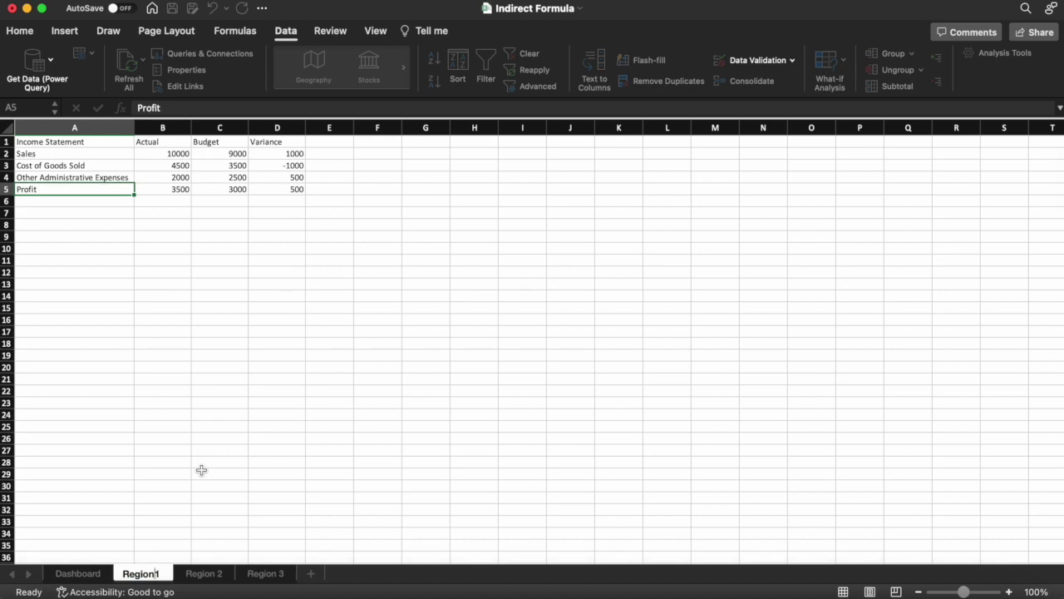
left_click(201, 470)
Step: Switch B1 on the Dashboard to Region 1 to test the lookups against the Region1 sheet name
left_click(78, 573)
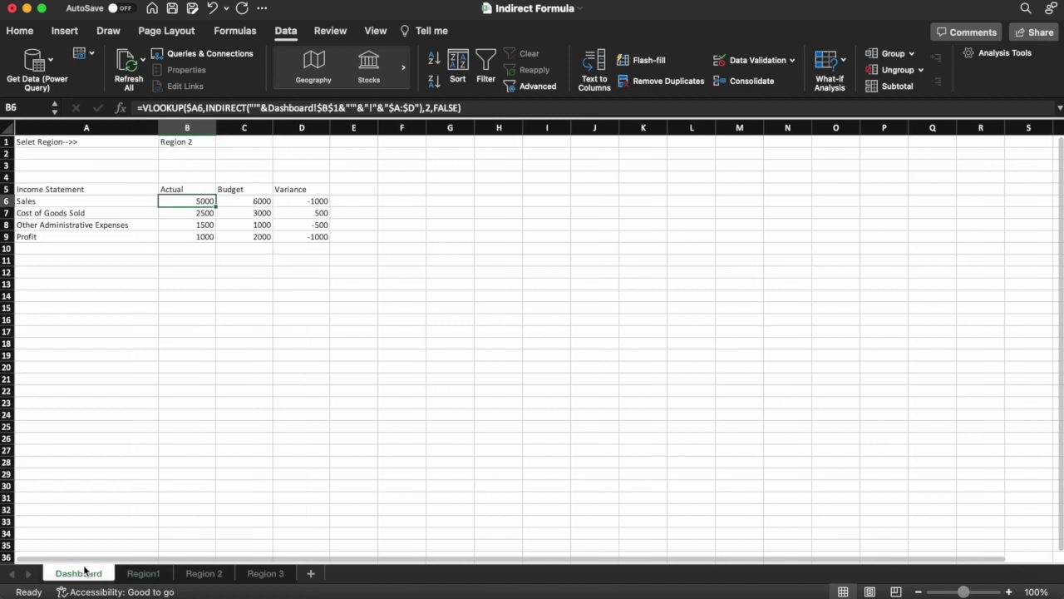
left_click(204, 144)
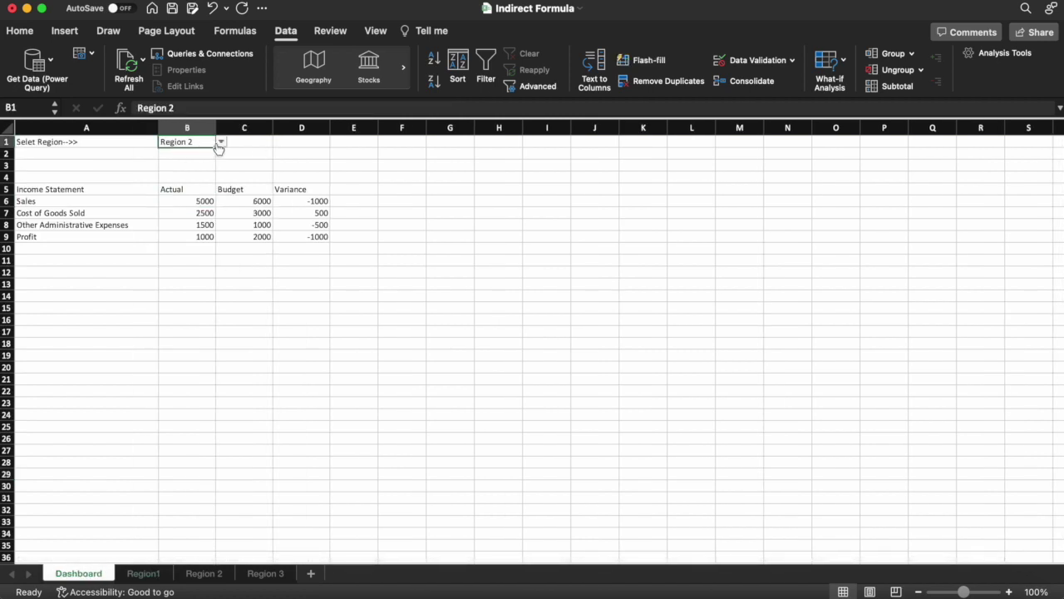
left_click(221, 145)
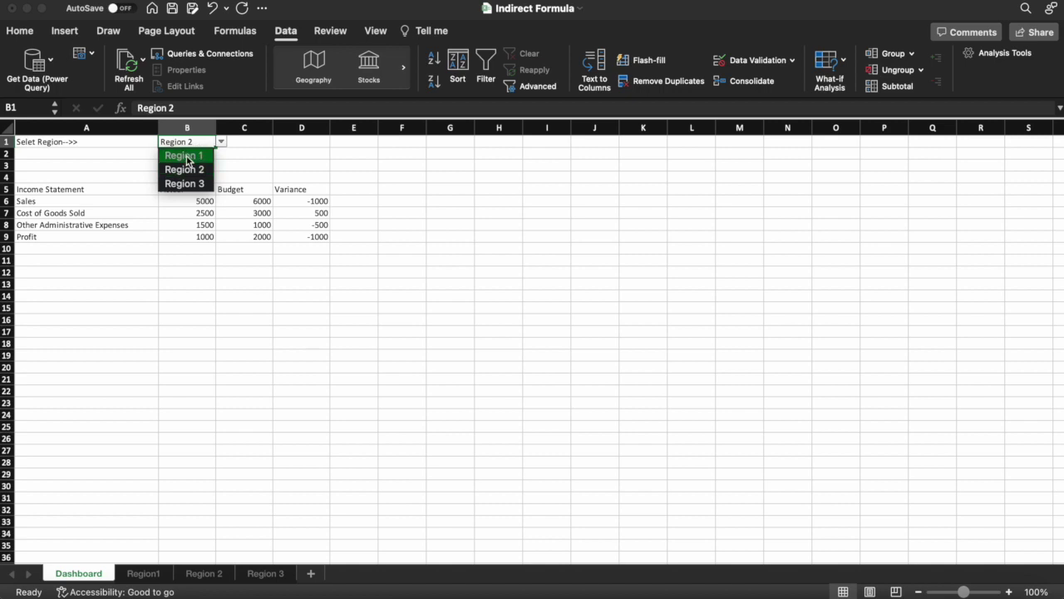
left_click(183, 156)
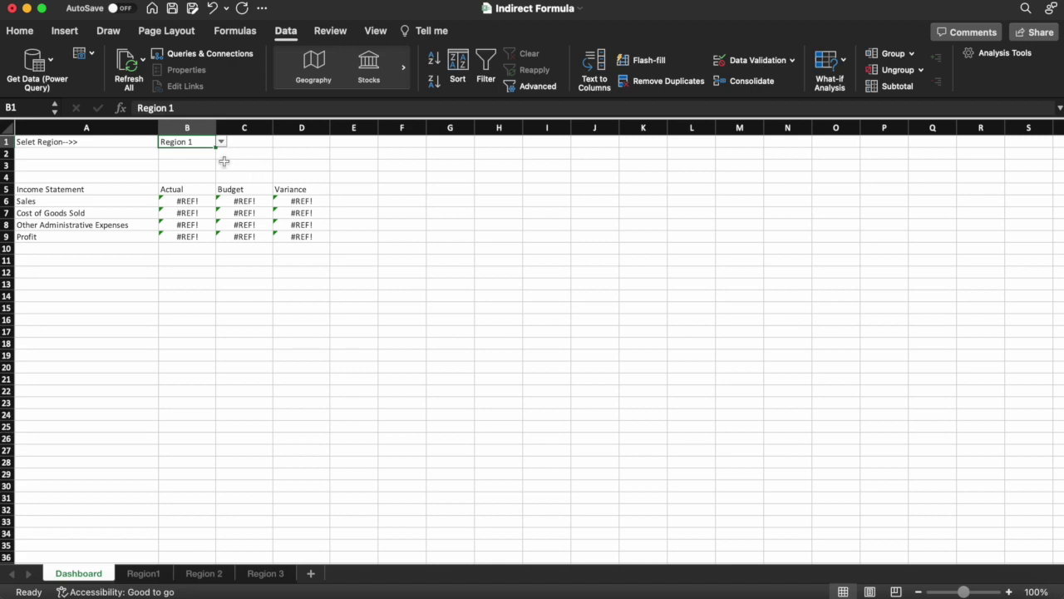
Step: Rename the Region1 sheet as Region 1, with a space before the number
left_click(143, 573)
type("Region 1")
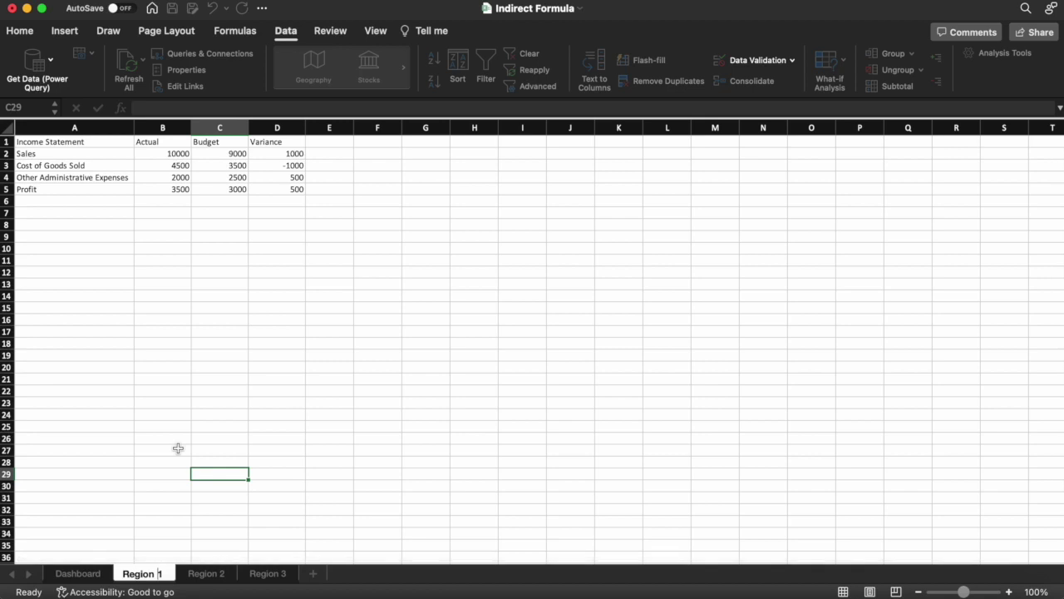
key("Return")
Step: Check the Dashboard figures for Region 1 and review the list source in B1's data validation settings
left_click(104, 578)
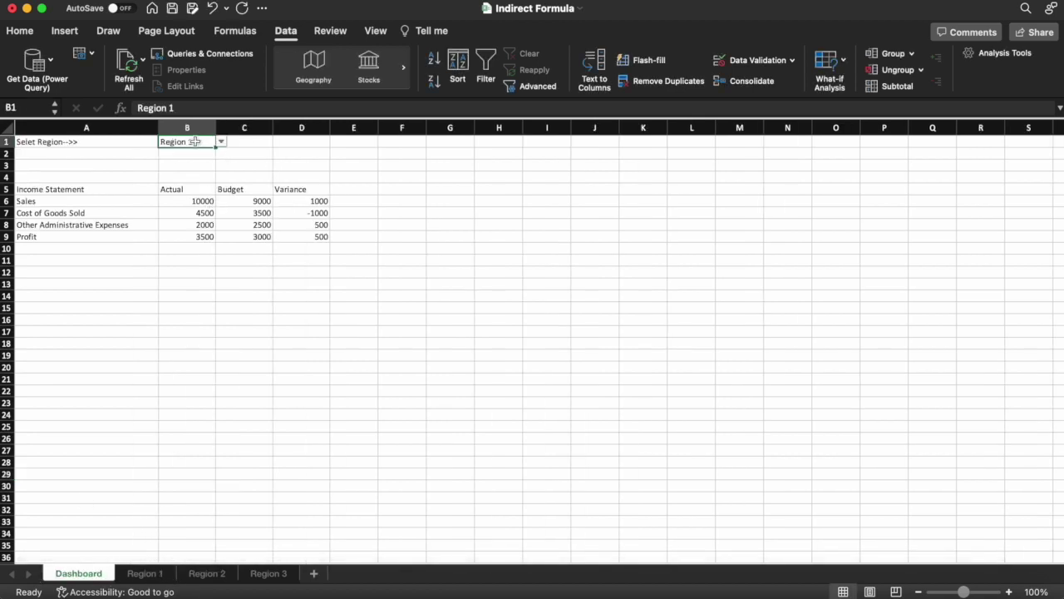
left_click(754, 62)
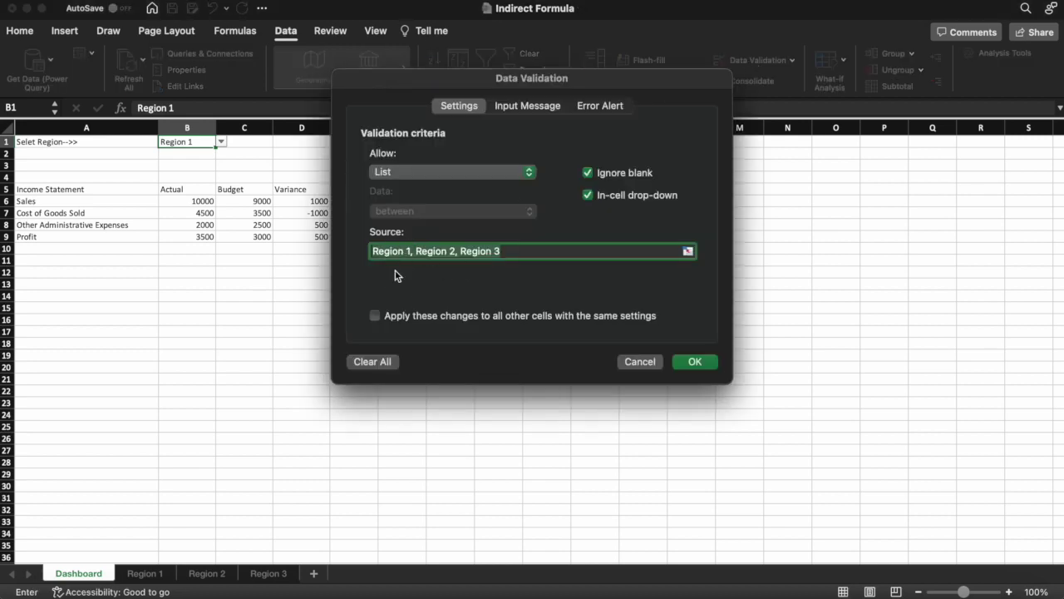
left_click(640, 362)
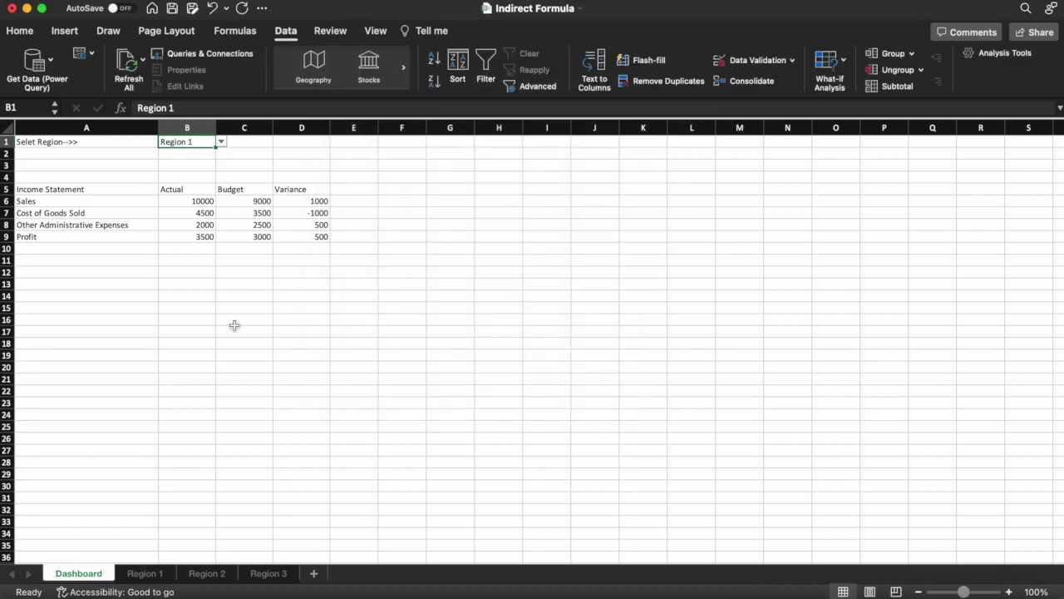